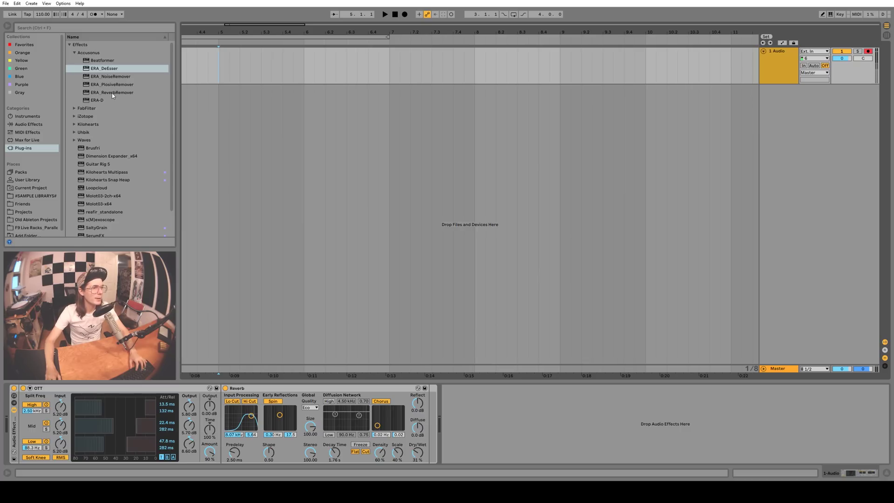
# Record a spoken take on the 1 Audio track from bar 5 to bar 8.
pyautogui.click(219, 77)
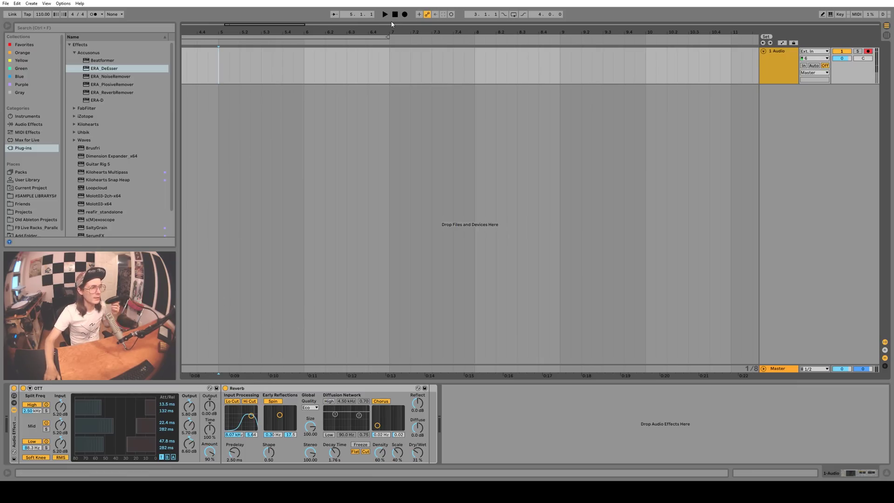
pyautogui.click(405, 14)
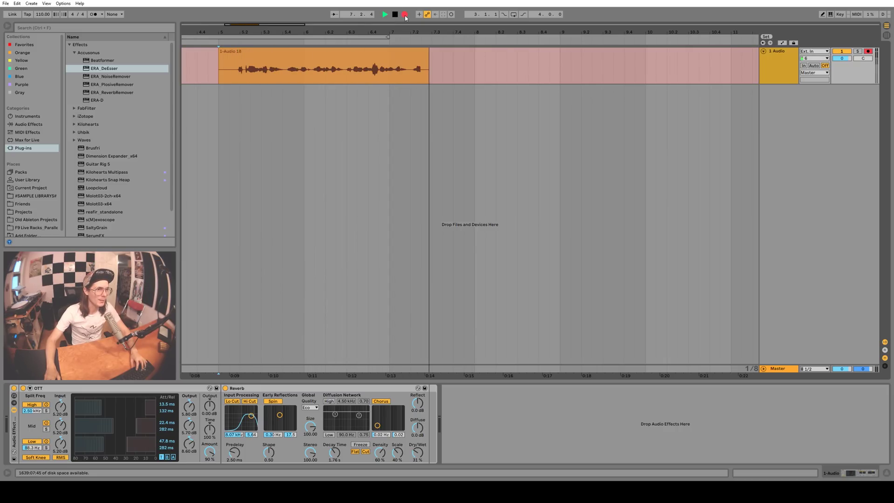
pyautogui.press('space')
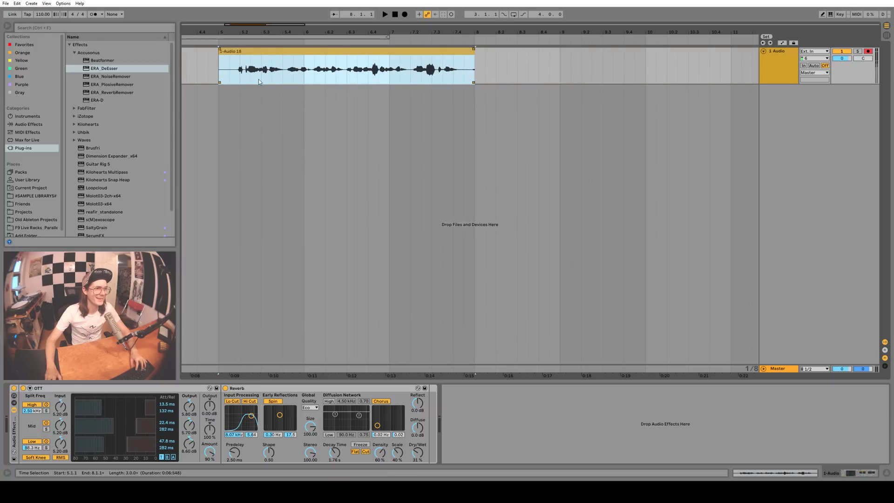
# Raise the recorded clip's gain to about 4.56 dB and play the clip back.
pyautogui.doubleClick(235, 74)
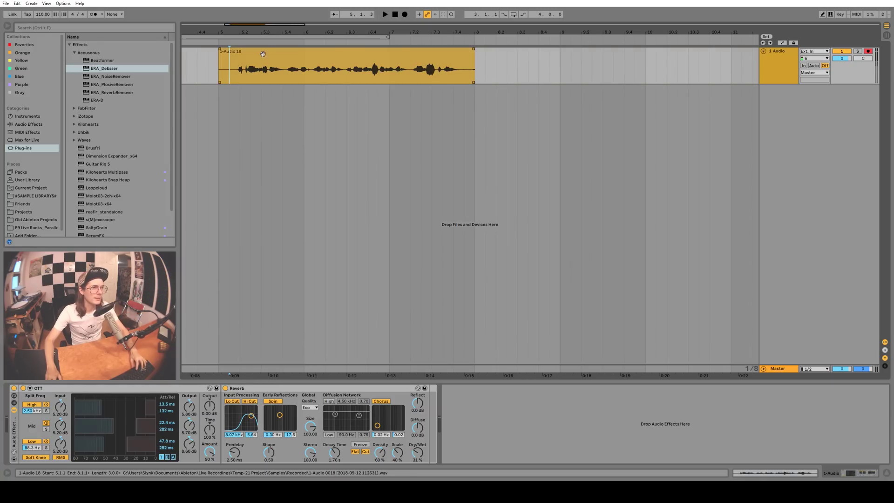
pyautogui.moveTo(73, 445); pyautogui.dragTo(74, 439)
pyautogui.press('space')
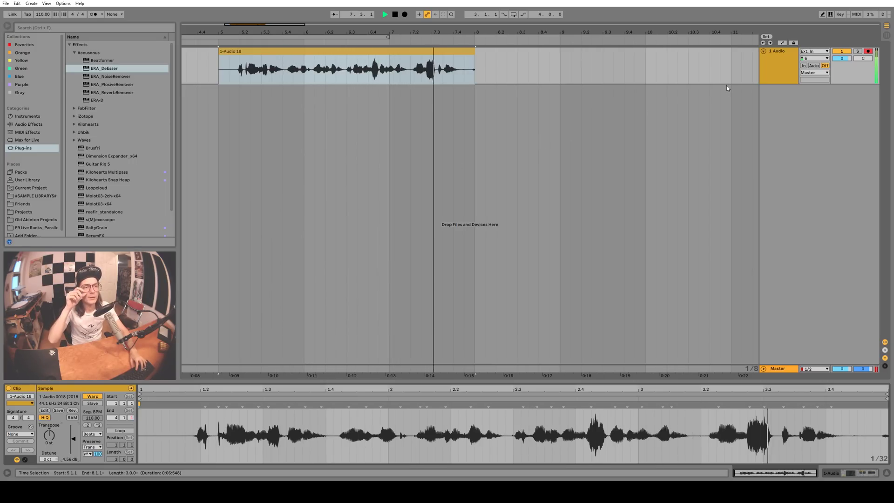
pyautogui.press('space')
# Add ERA_PlosiveRemover to the audio track's effect chain and place its window below the recorded clip.
pyautogui.click(780, 58)
pyautogui.click(782, 59)
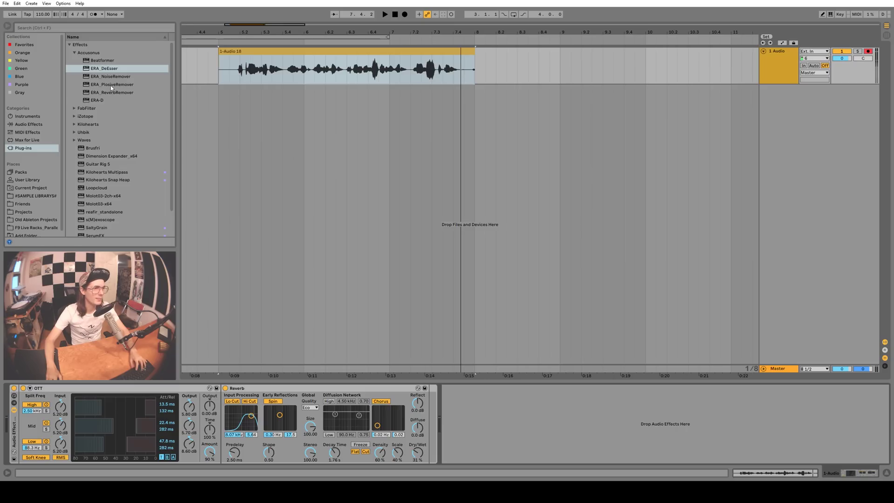
pyautogui.doubleClick(110, 85)
pyautogui.moveTo(270, 139); pyautogui.dragTo(305, 113)
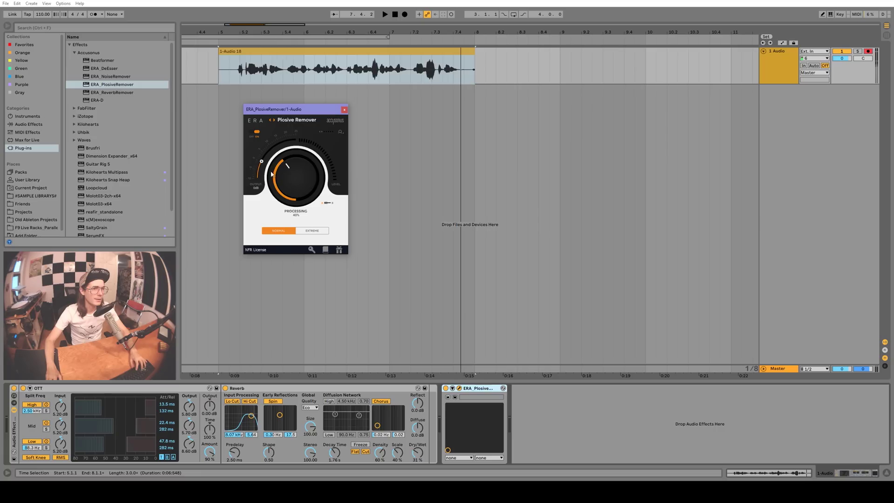
# Set the Plosive Remover's processing amount to 87%.
pyautogui.moveTo(294, 174); pyautogui.dragTo(294, 177)
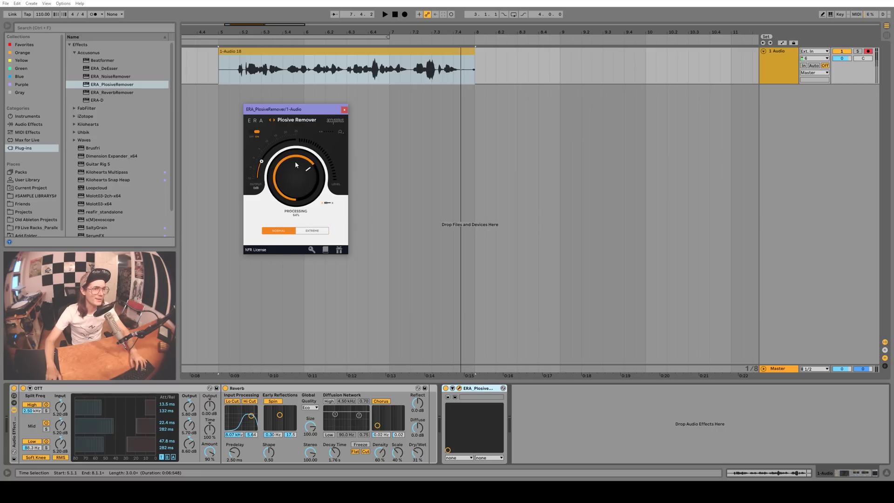
pyautogui.moveTo(299, 179); pyautogui.dragTo(305, 208)
pyautogui.moveTo(300, 175); pyautogui.dragTo(302, 152)
# Compare the clip with the Plosive Remover bypassed and active, then set the playback start at 5.1.3.
pyautogui.press('space')
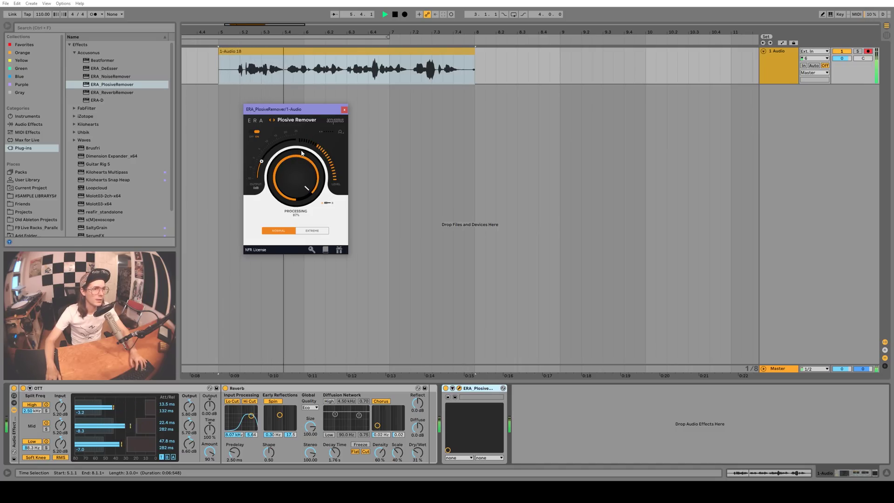
pyautogui.press('space')
pyautogui.click(255, 132)
pyautogui.press('space')
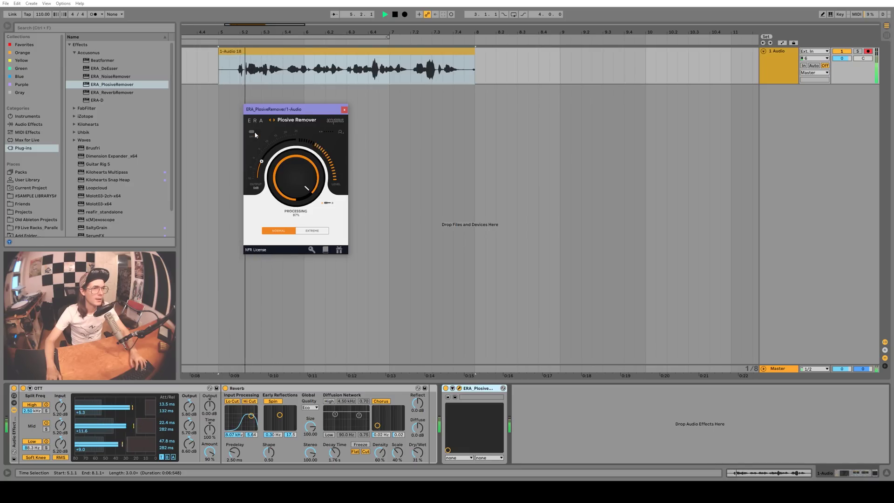
pyautogui.click(255, 133)
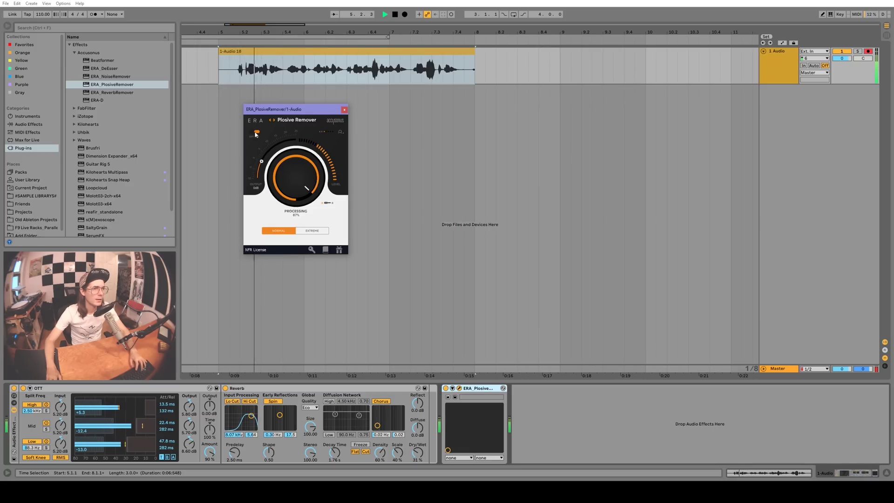
pyautogui.click(232, 81)
pyautogui.click(231, 81)
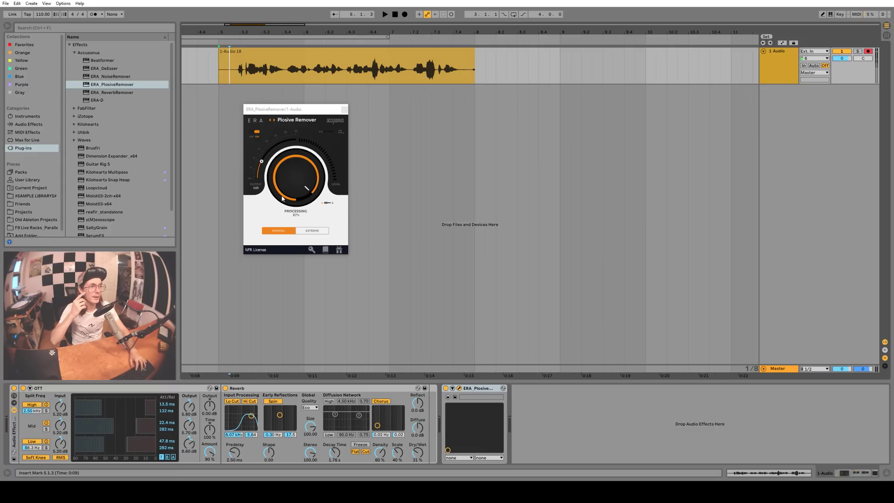
# Add ERA_ReverbRemover after the Plosive Remover and set its processing to 53% while listening to the clip.
pyautogui.moveTo(112, 92); pyautogui.dragTo(527, 410)
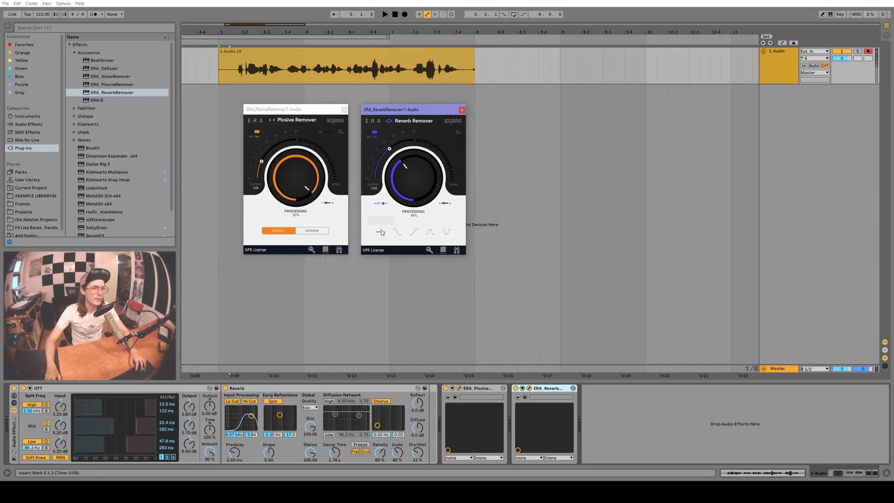
pyautogui.press('space')
pyautogui.moveTo(412, 183); pyautogui.dragTo(416, 166)
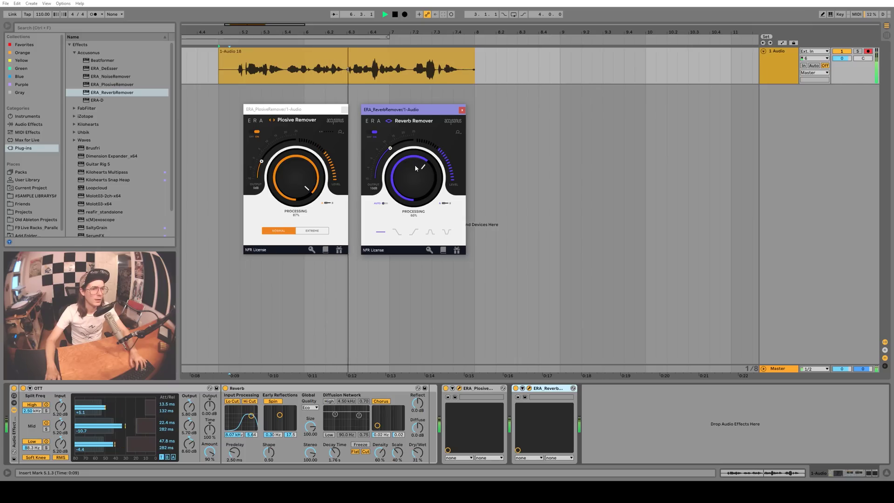
pyautogui.press('space')
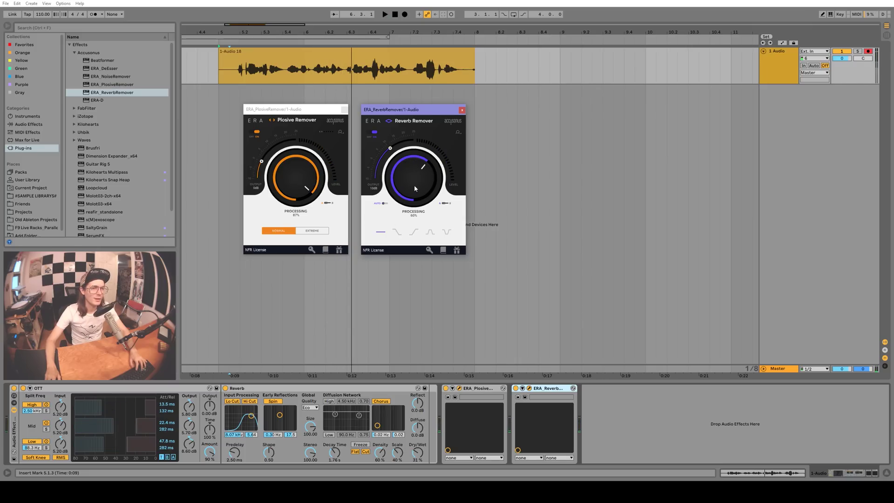
pyautogui.press('space')
pyautogui.moveTo(415, 186); pyautogui.dragTo(416, 192)
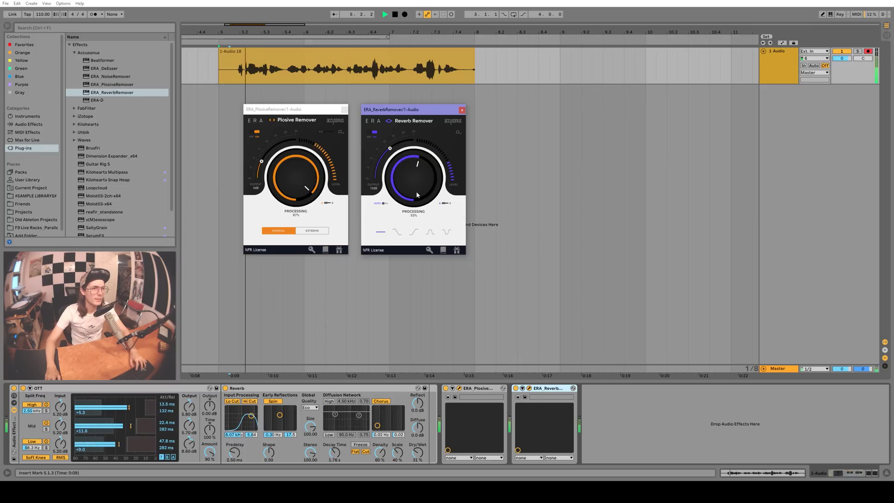
# Listen to the clip with the Reverb Remover bypassed and active to compare the results.
pyautogui.click(371, 134)
pyautogui.press('space')
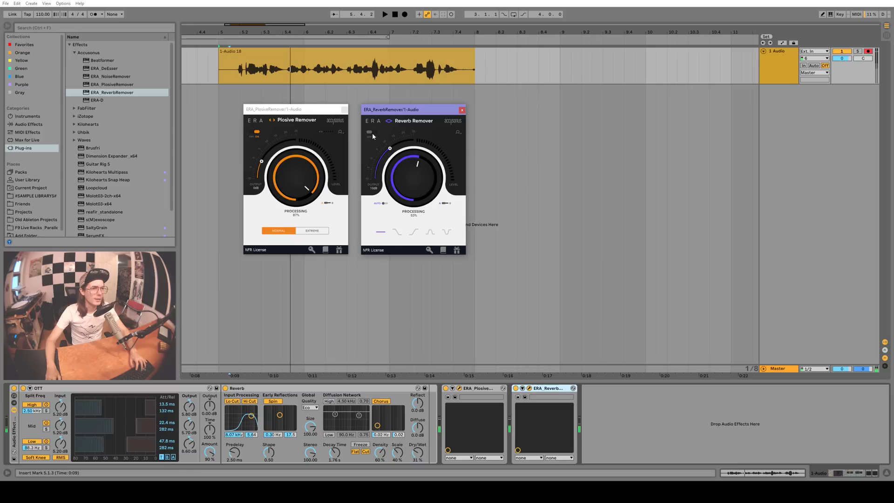
pyautogui.press('space')
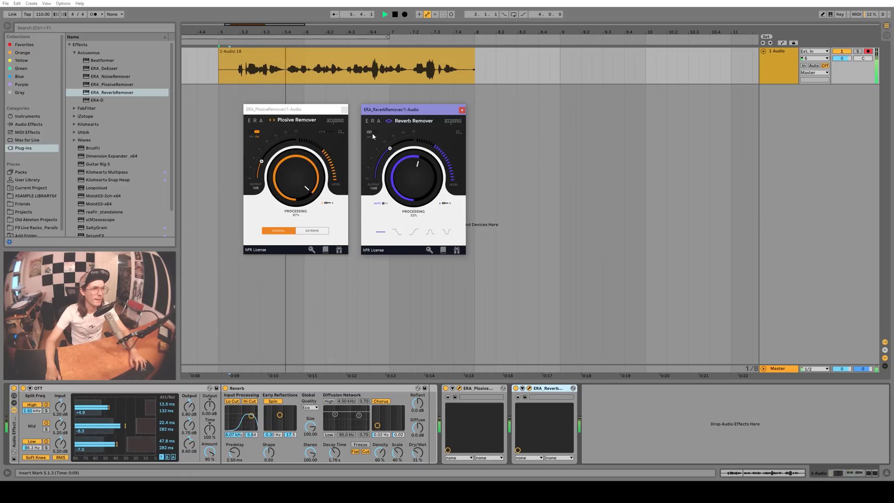
pyautogui.click(371, 133)
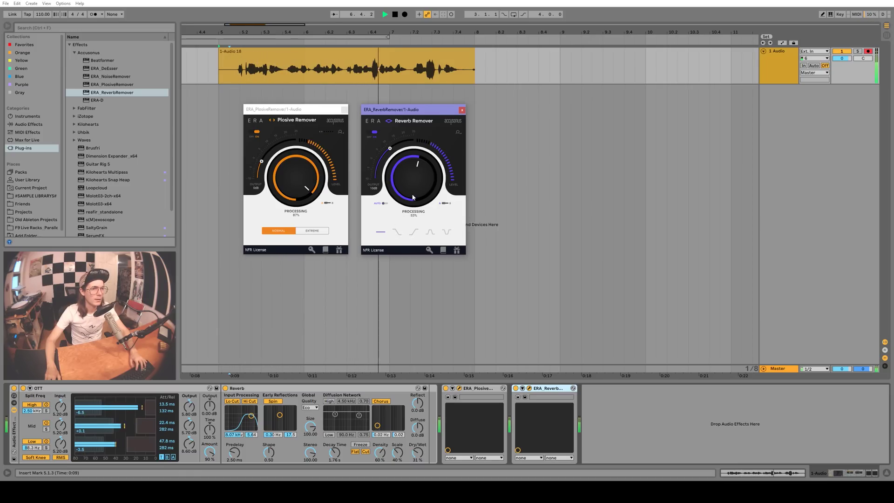
# Choose the Reverb Remover's low-frequency focus curve and set processing to 71% while listening to the clip.
pyautogui.click(397, 232)
pyautogui.press('space')
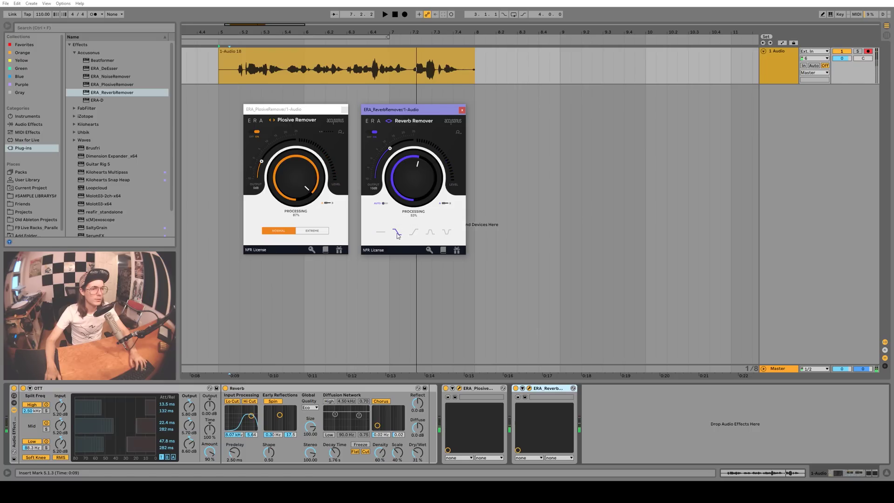
pyautogui.press('space')
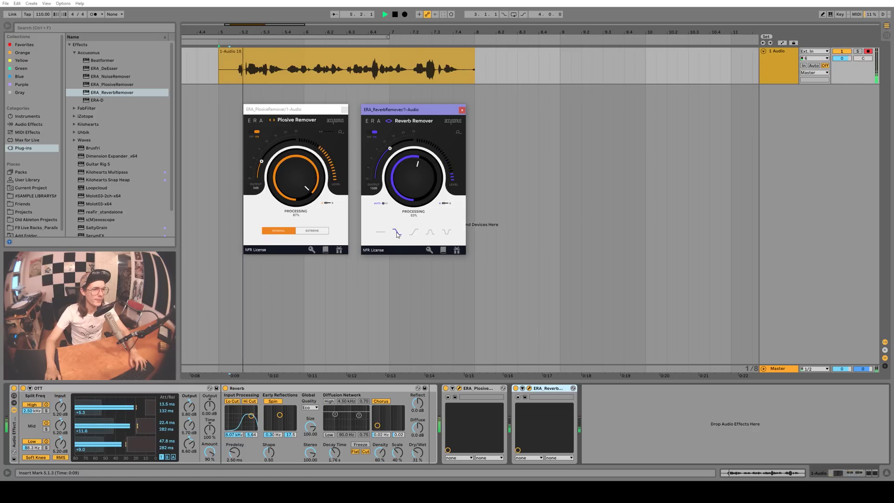
pyautogui.moveTo(410, 188); pyautogui.dragTo(414, 166)
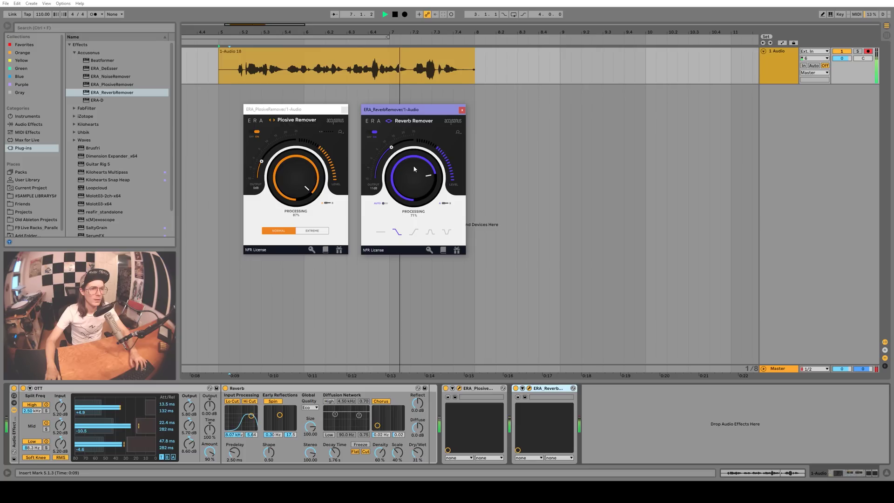
pyautogui.press('space')
# Set the playback start at 6.3.1 and add ERA_DeEsser after the Reverb Remover, placing its window beside the other plug-ins.
pyautogui.click(346, 75)
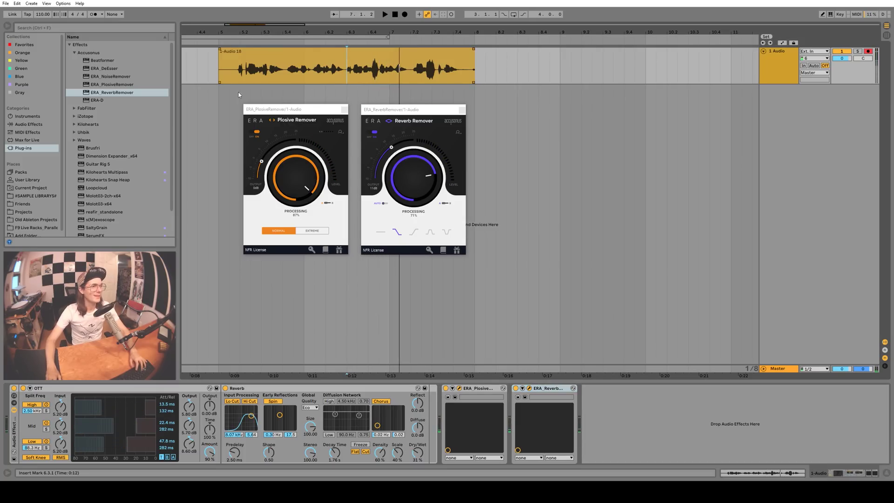
pyautogui.moveTo(108, 68); pyautogui.dragTo(567, 351)
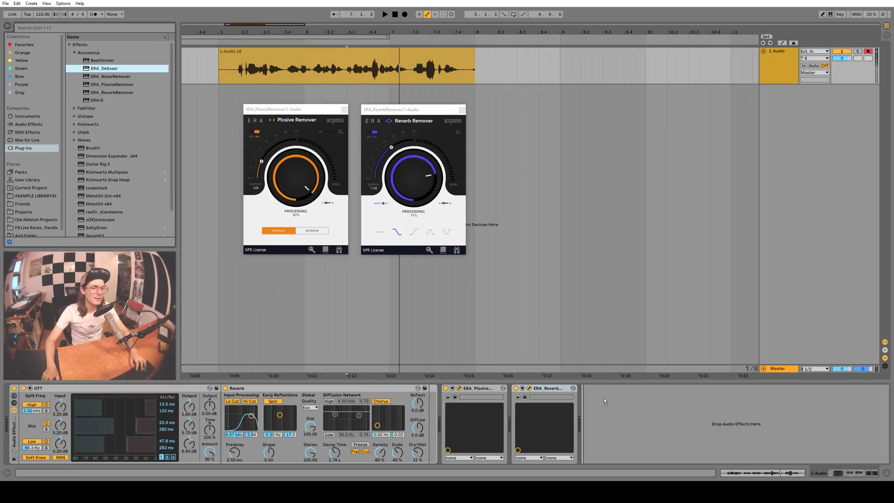
pyautogui.moveTo(604, 401); pyautogui.dragTo(604, 401)
pyautogui.moveTo(485, 110); pyautogui.dragTo(515, 111)
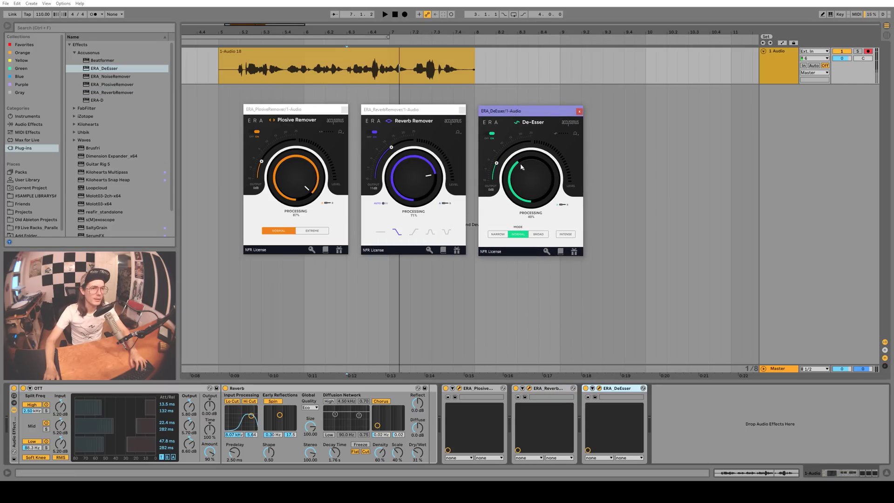
# Set the De-Esser's processing to 67% and compare the clip with the effect bypassed and active.
pyautogui.press('space')
pyautogui.moveTo(530, 180); pyautogui.dragTo(530, 161)
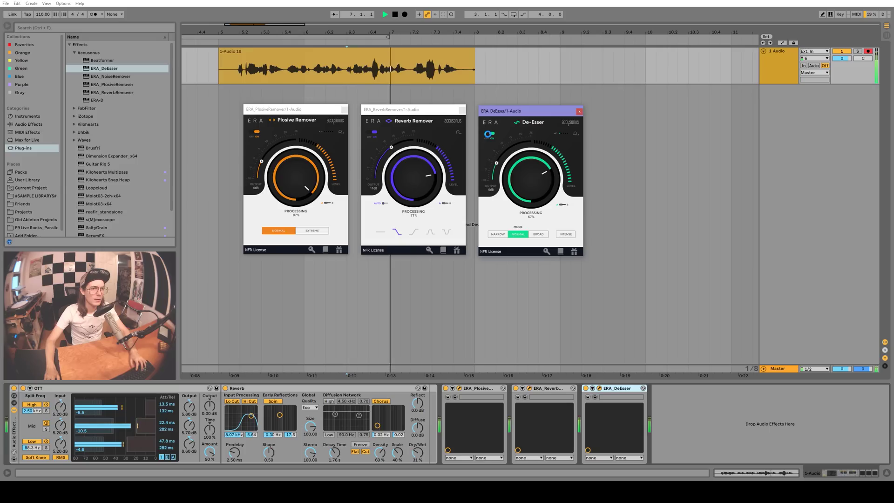
pyautogui.click(488, 133)
pyautogui.press('space')
pyautogui.press('space')
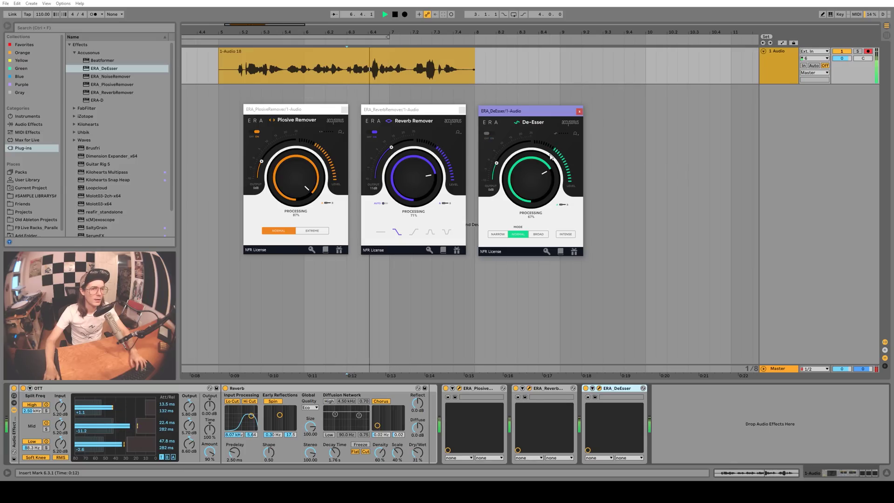
pyautogui.click(490, 135)
pyautogui.press('space')
pyautogui.press('space')
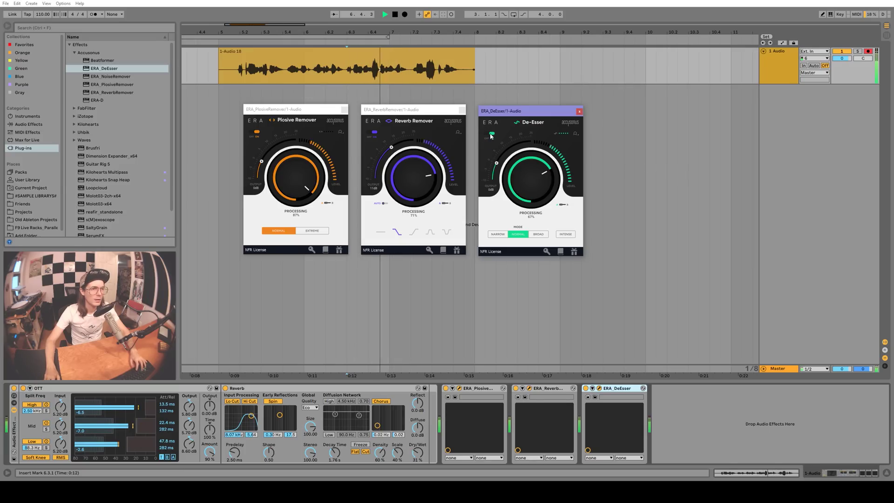
# Turn on the De-Esser's Intense option and set processing to about 66% while checking playback.
pyautogui.press('space')
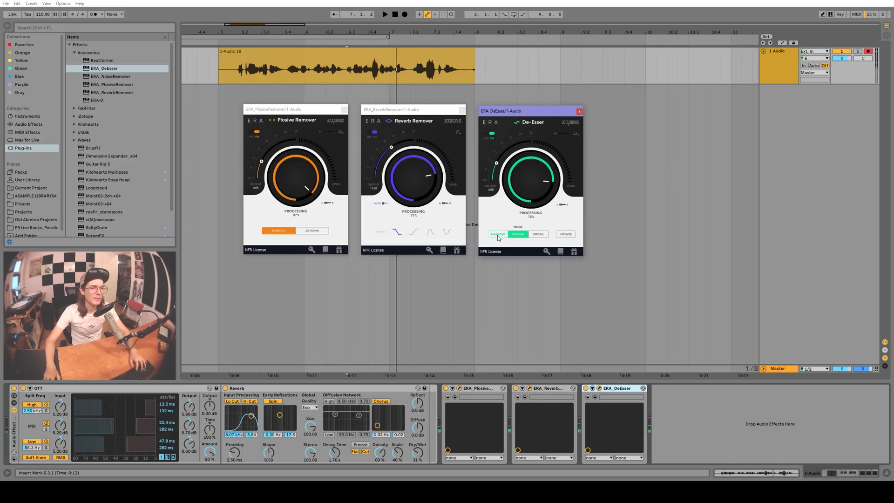
pyautogui.press('space')
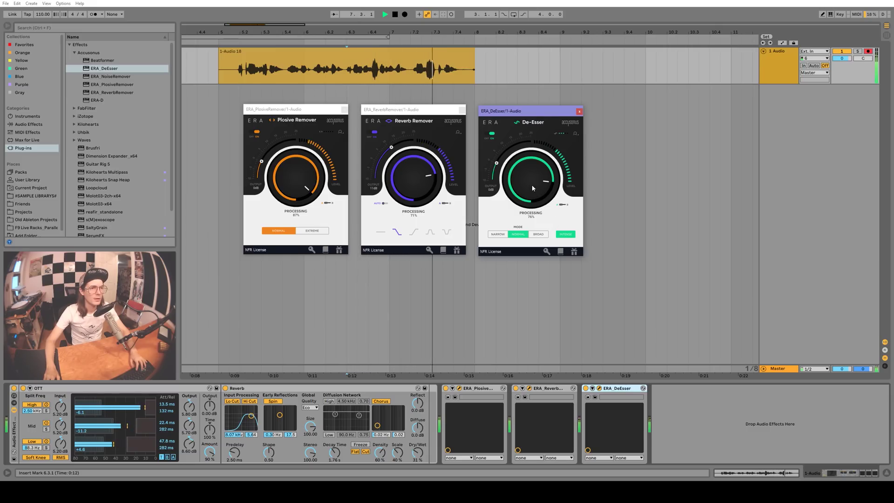
pyautogui.press('space')
pyautogui.moveTo(533, 187); pyautogui.dragTo(536, 192)
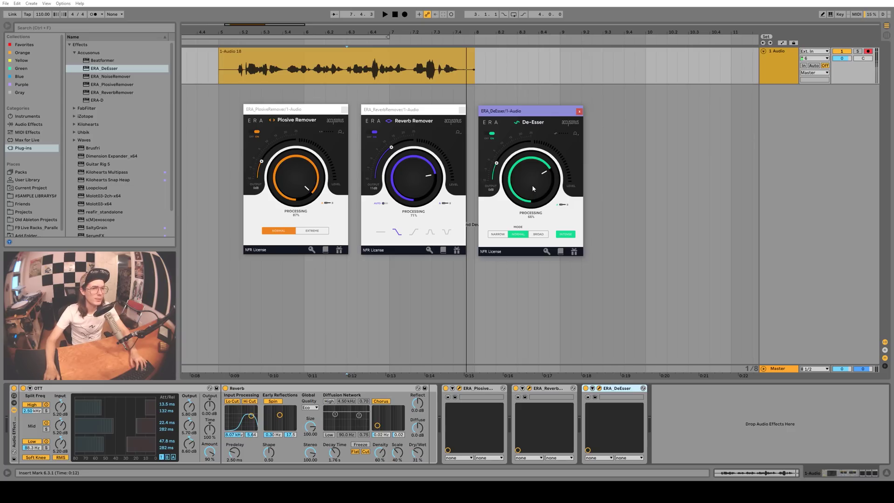
pyautogui.press('space')
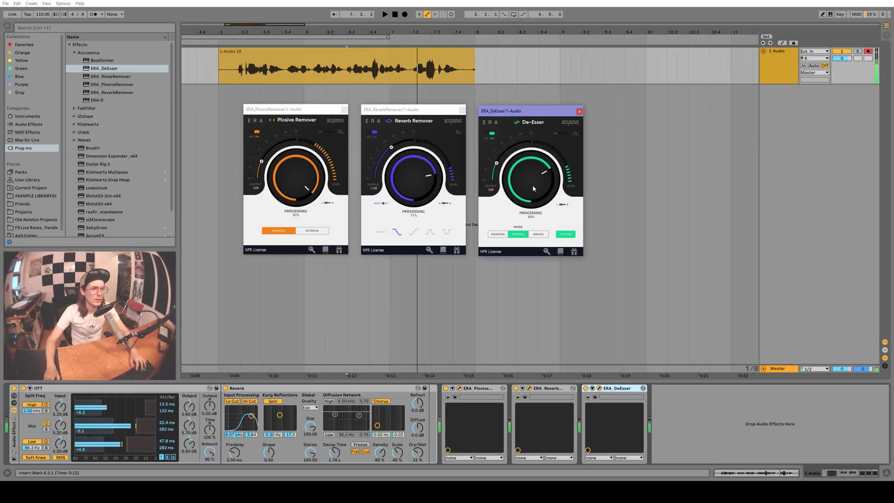
pyautogui.press('space')
# Add ERA_NoiseRemover after the De-Esser and place its window beside the other plug-in windows.
pyautogui.click(111, 77)
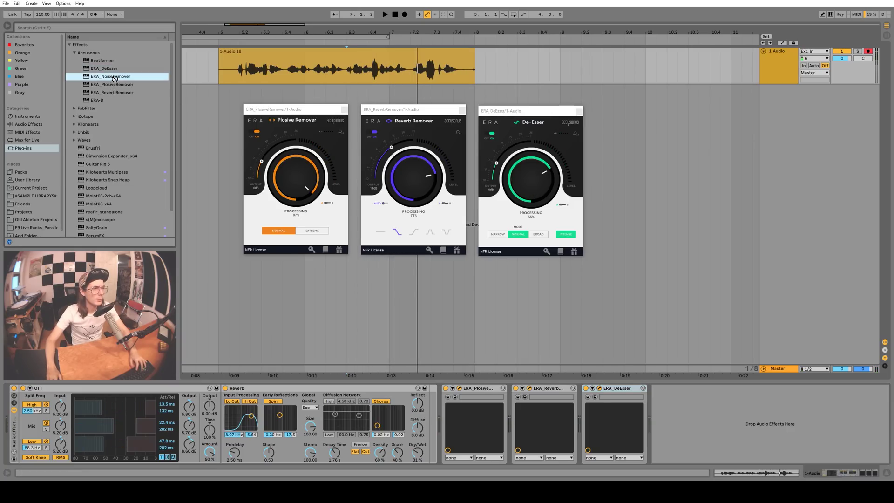
pyautogui.moveTo(669, 398); pyautogui.dragTo(675, 410)
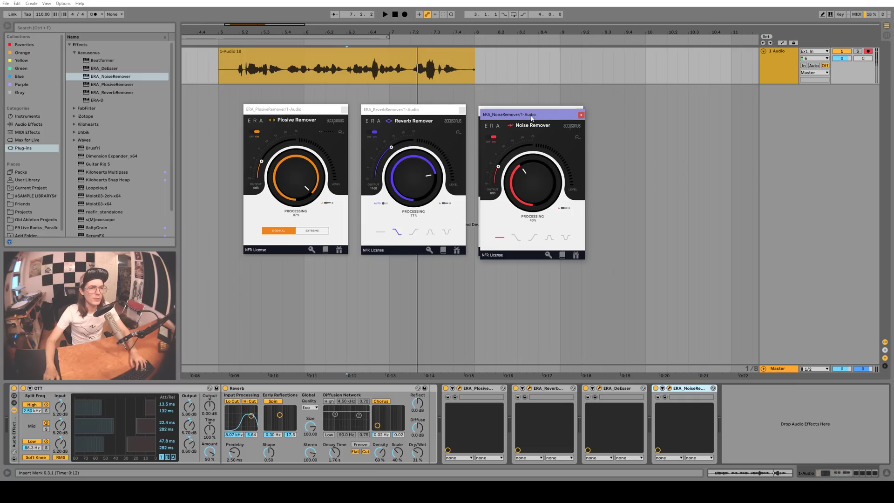
pyautogui.moveTo(531, 119); pyautogui.dragTo(644, 117)
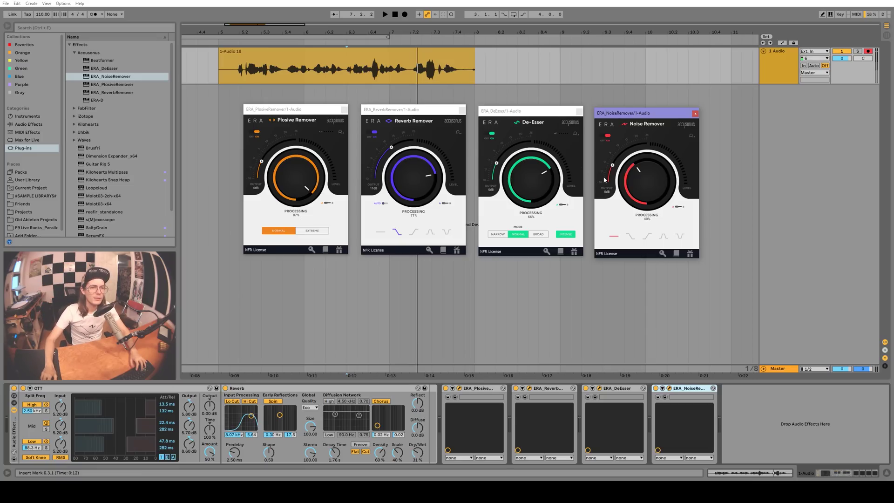
# Raise the Noise Remover's processing during playback and use the rack grouping the four ERA plug-ins to audition their combined effect.
pyautogui.press('space')
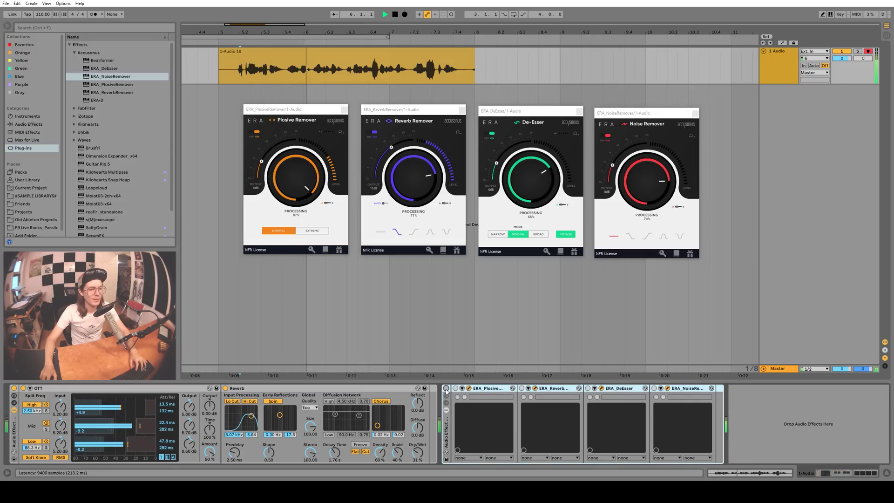
pyautogui.click(446, 388)
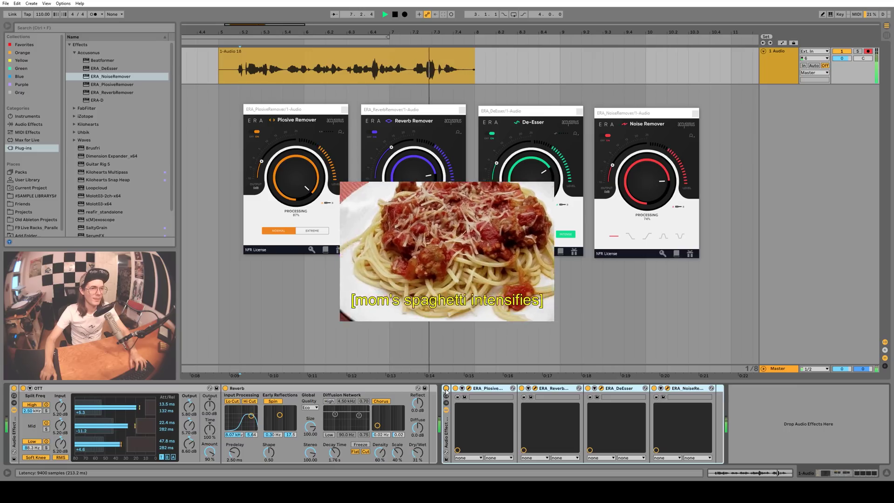
pyautogui.press('space')
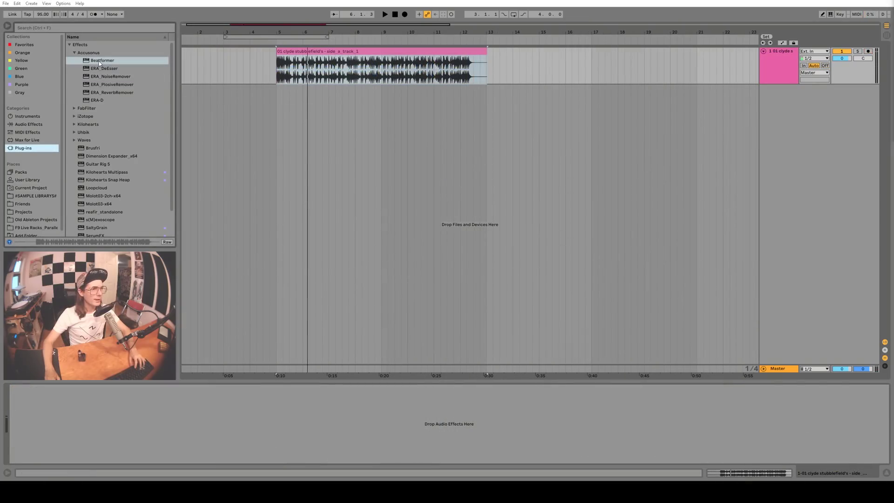
# Select the clyde stubblefield drum clip and listen to it without any effects.
pyautogui.click(307, 49)
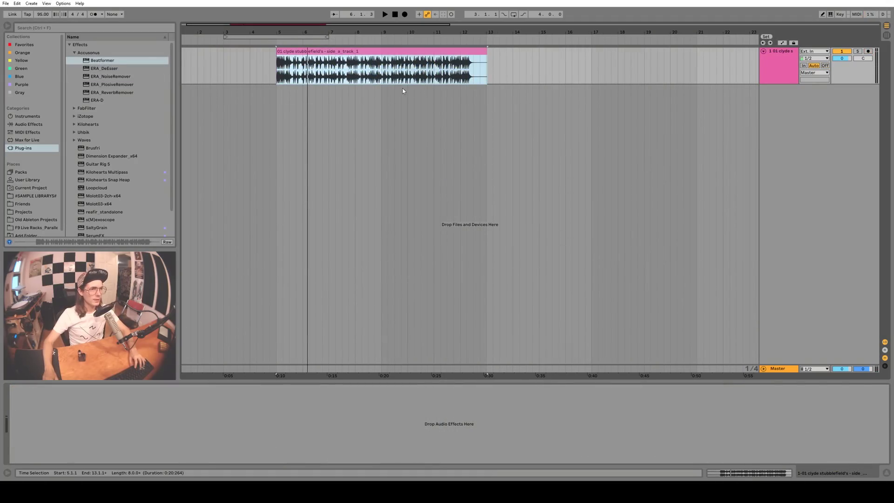
pyautogui.press('space')
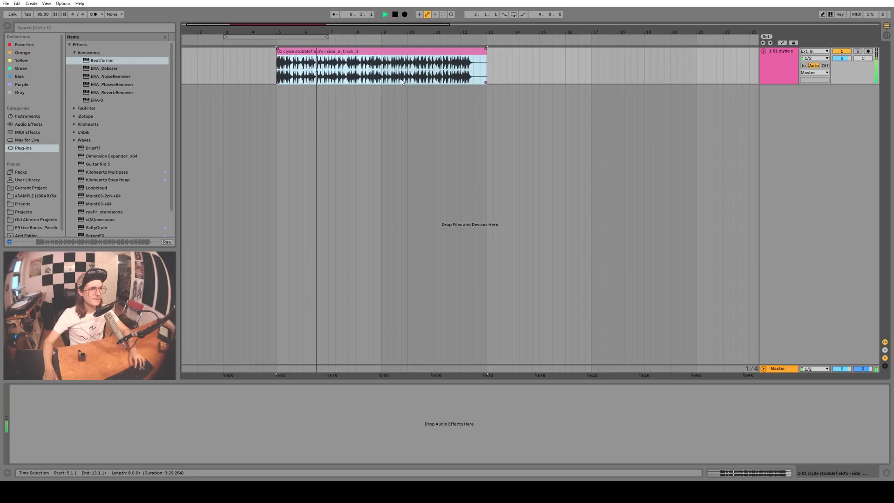
pyautogui.press('space')
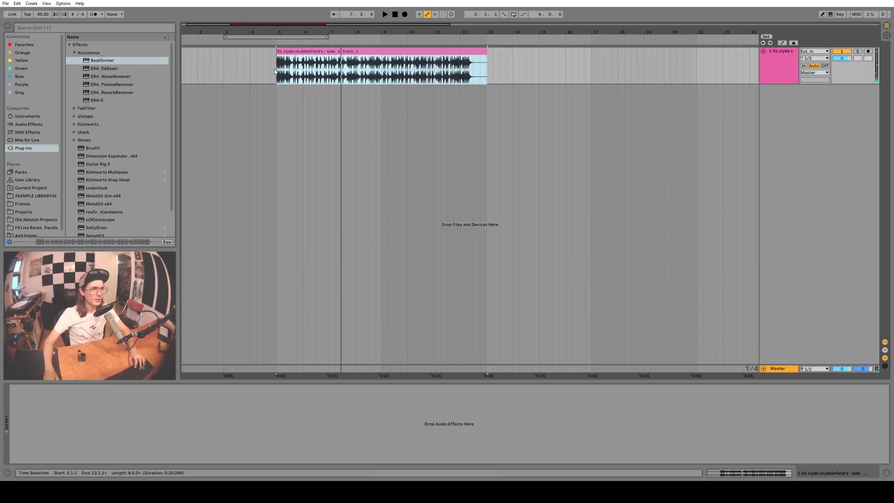
# Add Beatformer and a switched-off Drum Buss to the drum track, with the Beatformer window placed just beside the browser.
pyautogui.moveTo(106, 61); pyautogui.dragTo(193, 67)
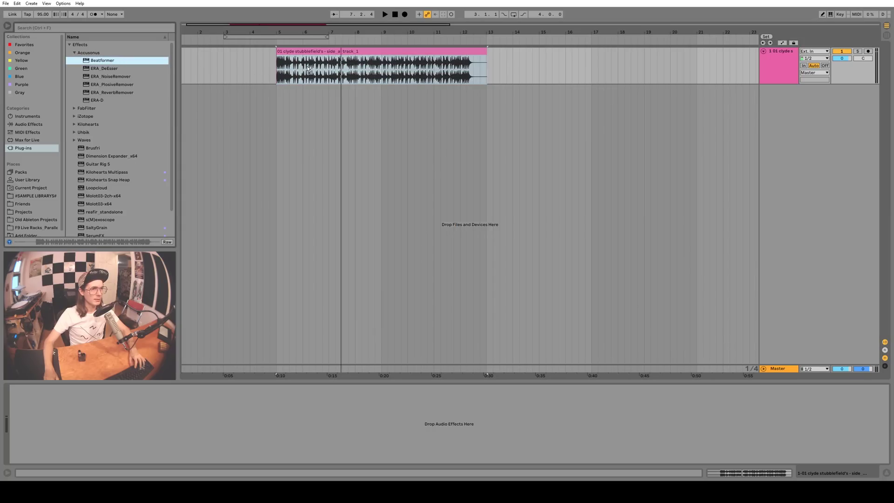
pyautogui.press('Return')
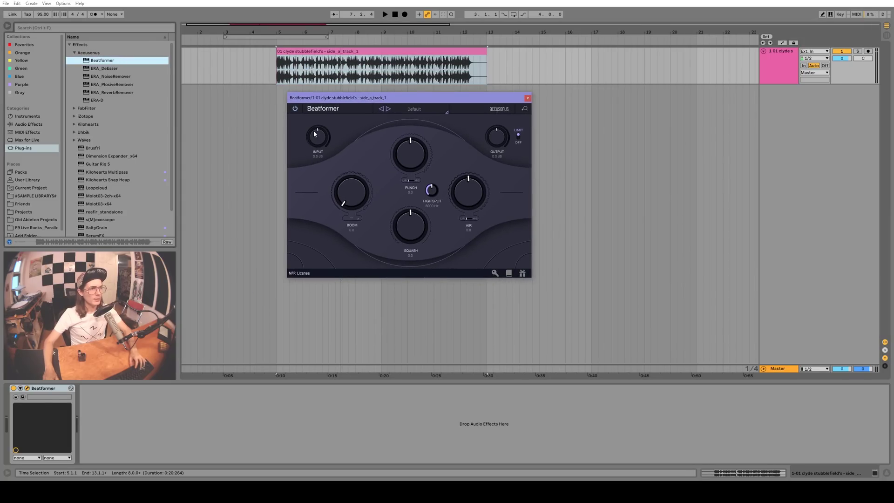
pyautogui.click(34, 126)
pyautogui.click(70, 164)
pyautogui.scroll(-2, 84, 153)
pyautogui.scroll(5, 83, 154)
pyautogui.moveTo(86, 109); pyautogui.dragTo(84, 421)
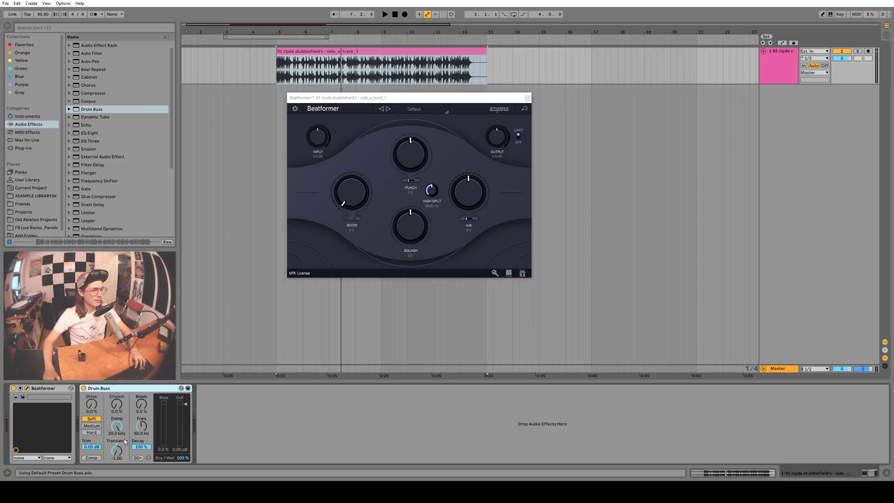
pyautogui.click(84, 388)
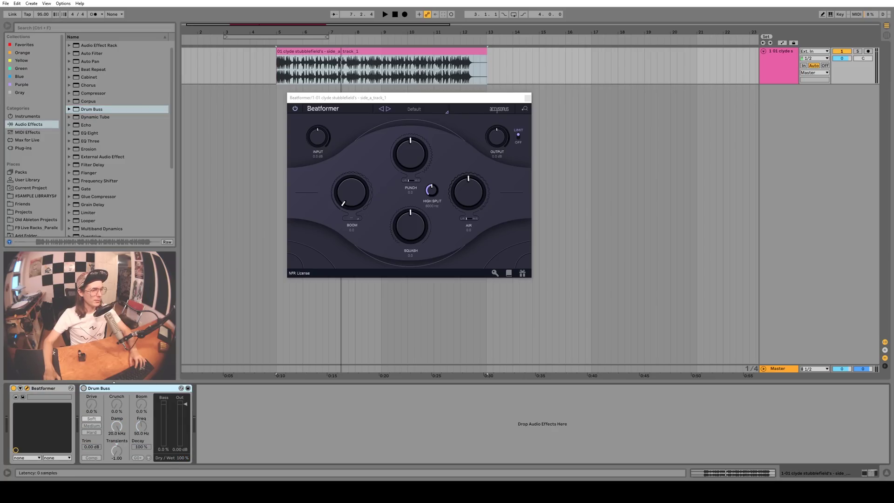
pyautogui.moveTo(393, 98); pyautogui.dragTo(331, 98)
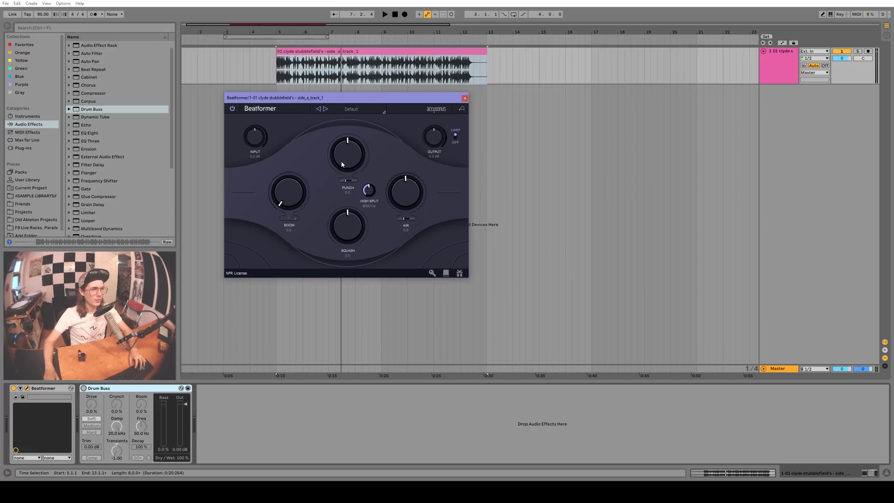
# Raise Beatformer's Punch, Squash and Air amounts above zero while listening to the drum clip.
pyautogui.press('space')
pyautogui.moveTo(348, 162); pyautogui.dragTo(348, 145)
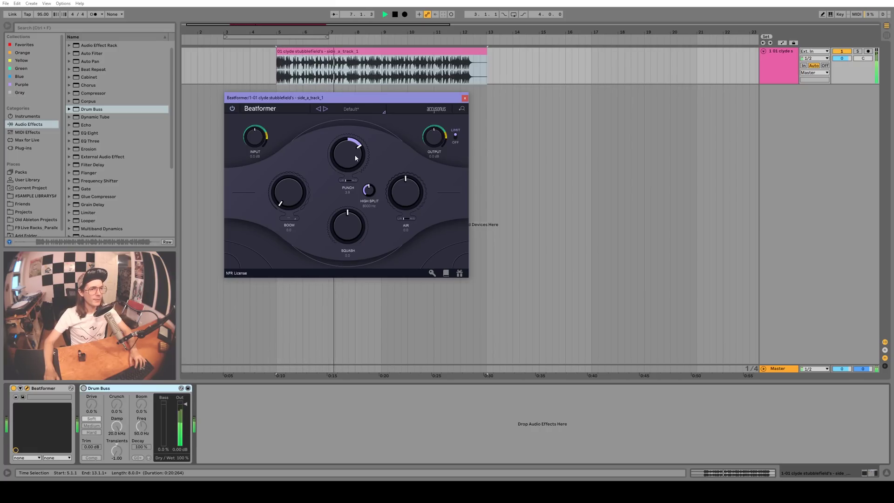
pyautogui.press('space')
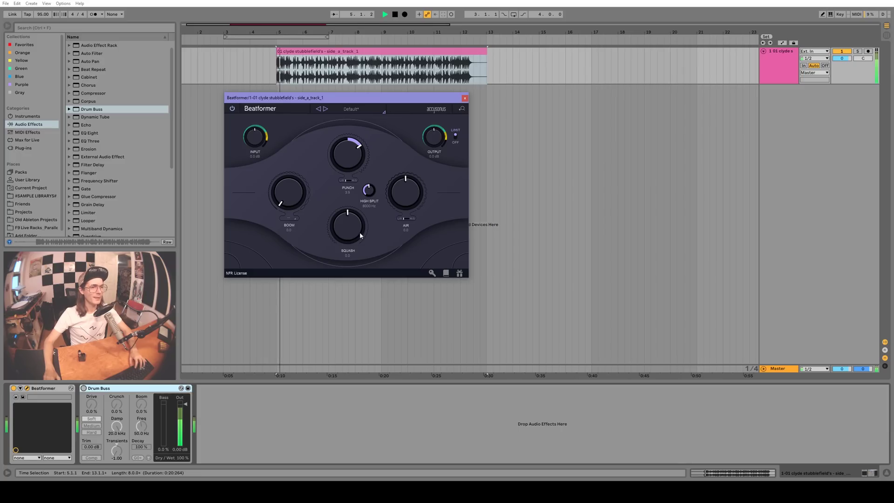
pyautogui.moveTo(347, 226); pyautogui.dragTo(351, 219)
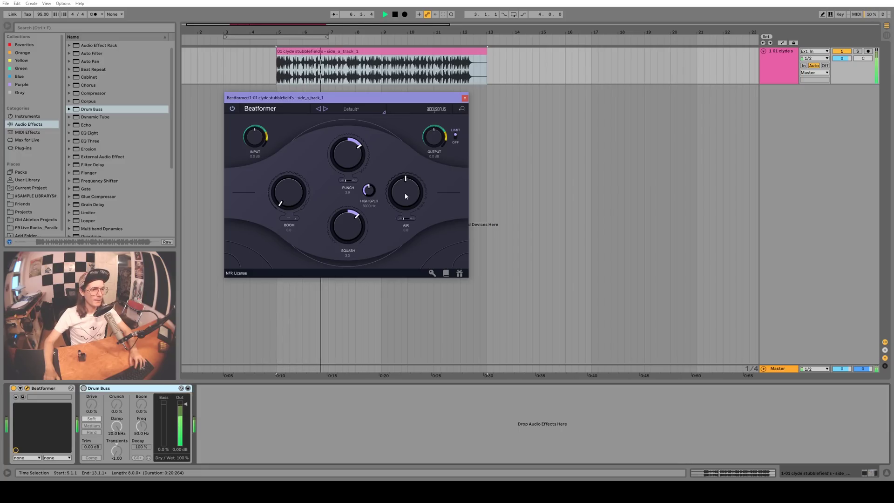
pyautogui.press('space')
pyautogui.moveTo(408, 196); pyautogui.dragTo(409, 168)
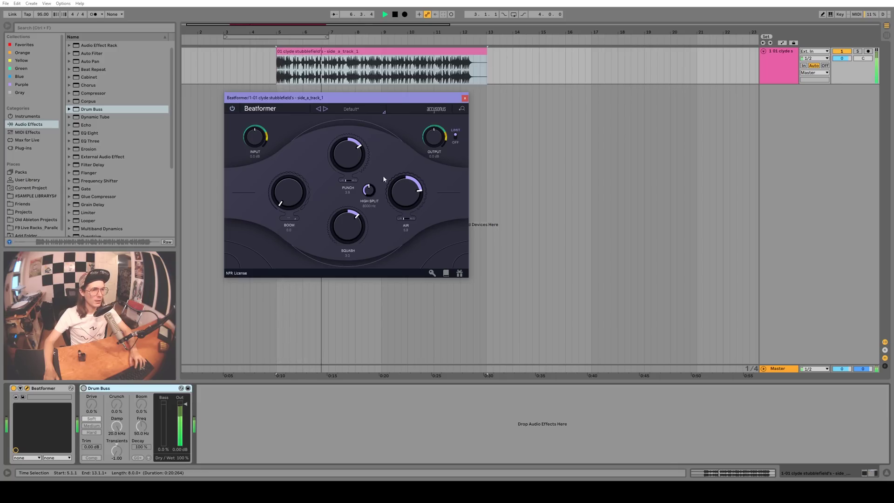
# Turn up Beatformer's Boom, tune it to a low note around D1 and check it in playback.
pyautogui.press('space')
pyautogui.moveTo(291, 187); pyautogui.dragTo(291, 169)
pyautogui.press('space')
pyautogui.moveTo(298, 136); pyautogui.dragTo(302, 118)
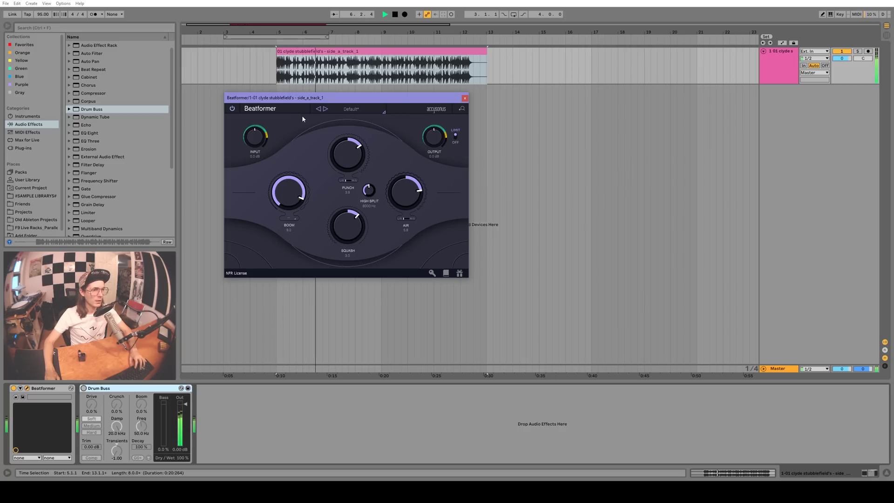
pyautogui.press('space')
pyautogui.click(291, 218)
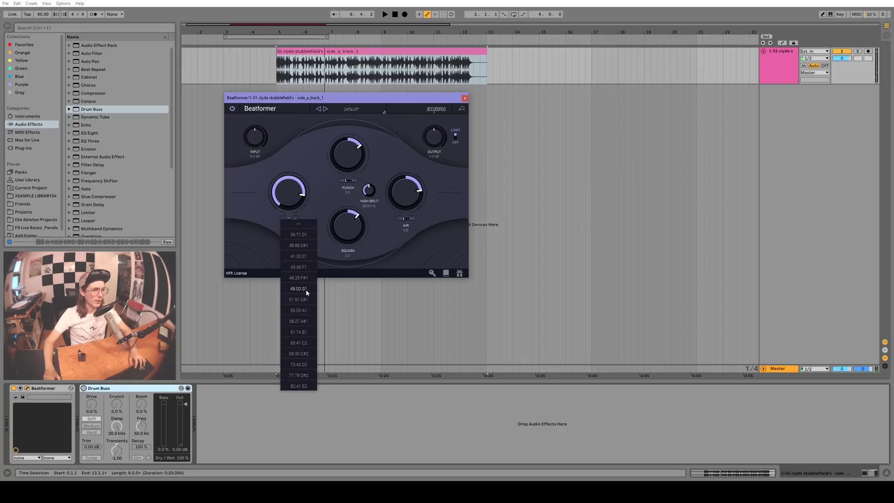
pyautogui.click(302, 239)
pyautogui.press('space')
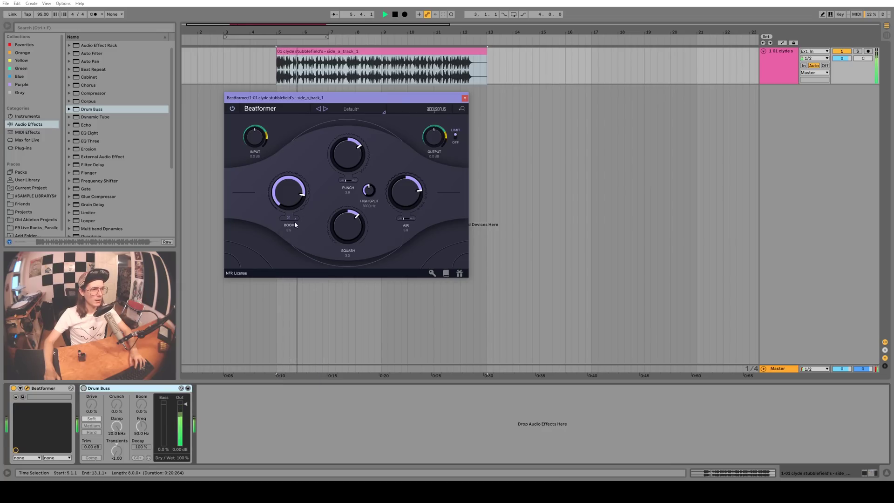
pyautogui.press('space')
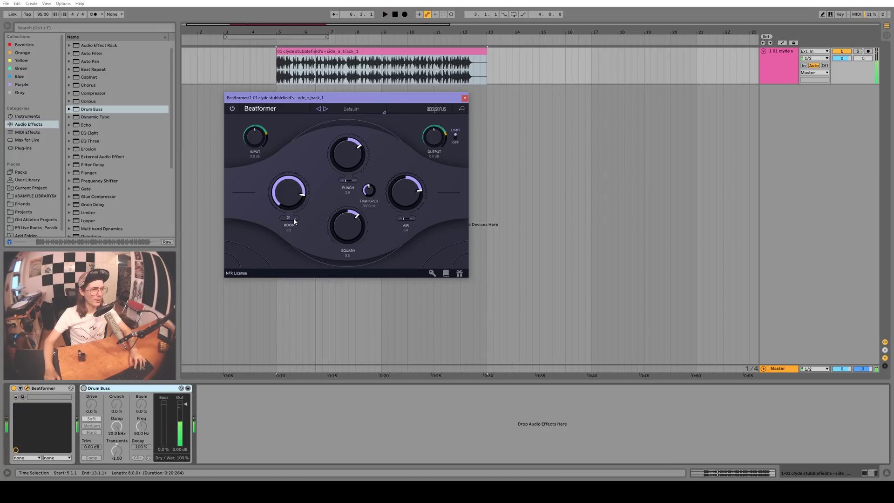
# Lower Beatformer's Squash to about -4.7, Boom to about 4.0 and Air slightly below zero during playback.
pyautogui.press('space')
pyautogui.moveTo(347, 226); pyautogui.dragTo(350, 259)
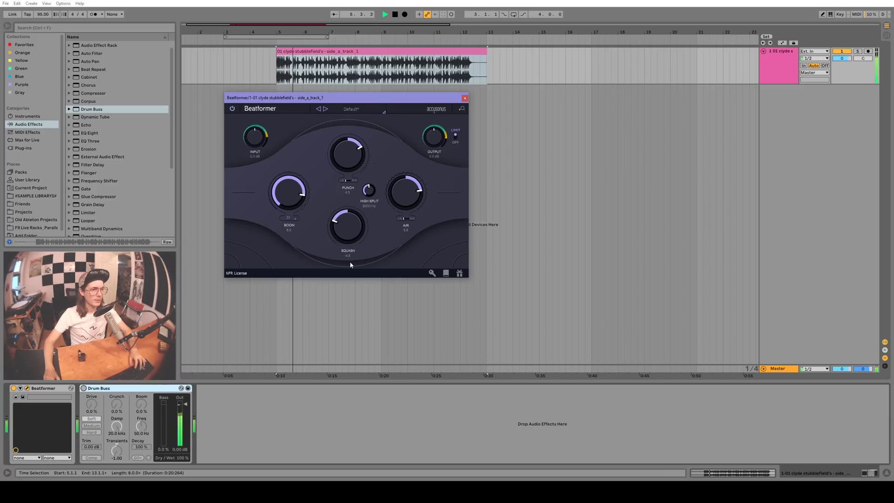
pyautogui.moveTo(403, 188); pyautogui.dragTo(405, 222)
pyautogui.moveTo(288, 193); pyautogui.dragTo(296, 237)
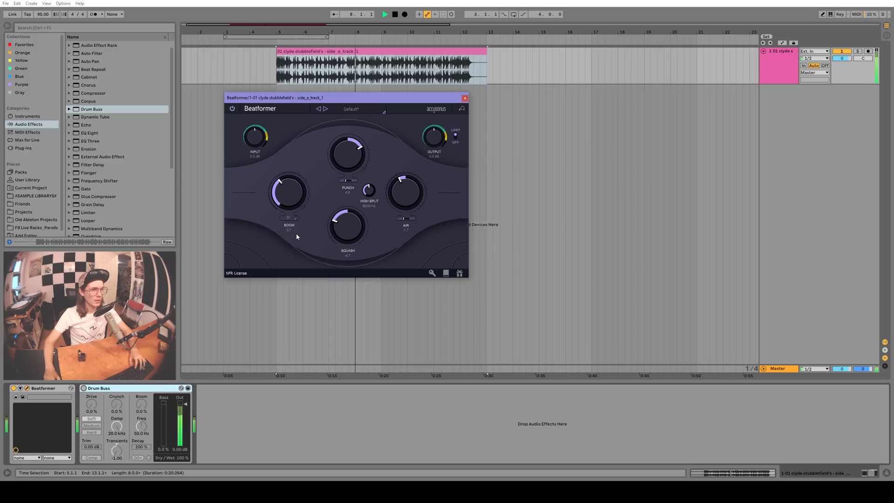
pyautogui.moveTo(408, 196); pyautogui.dragTo(409, 194)
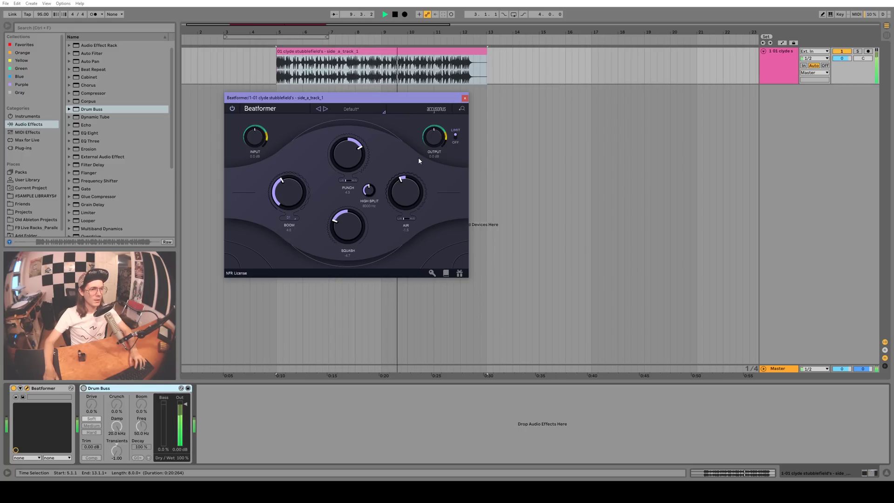
pyautogui.press('space')
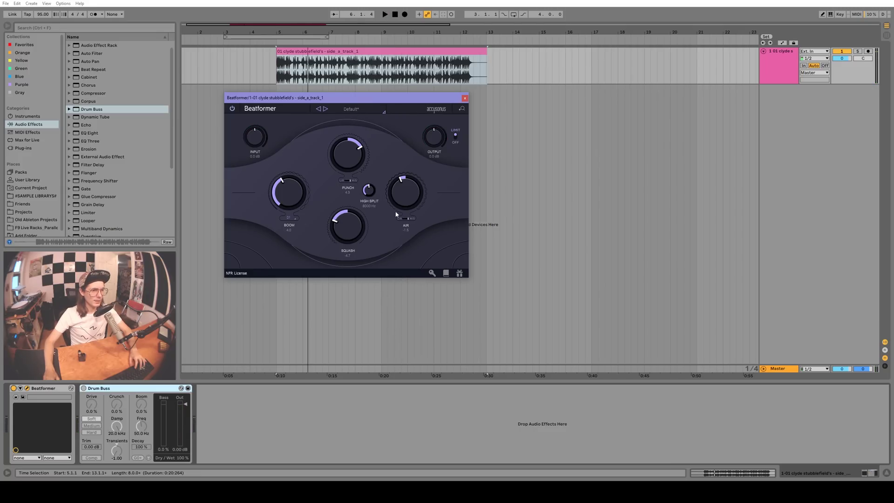
# Bypass Beatformer and dial in Drum Buss with Boom 56%, Freq 36.7 Hz, Decay 91%, Damp 6.57 kHz and Transients -0.76 during playback.
pyautogui.click(13, 388)
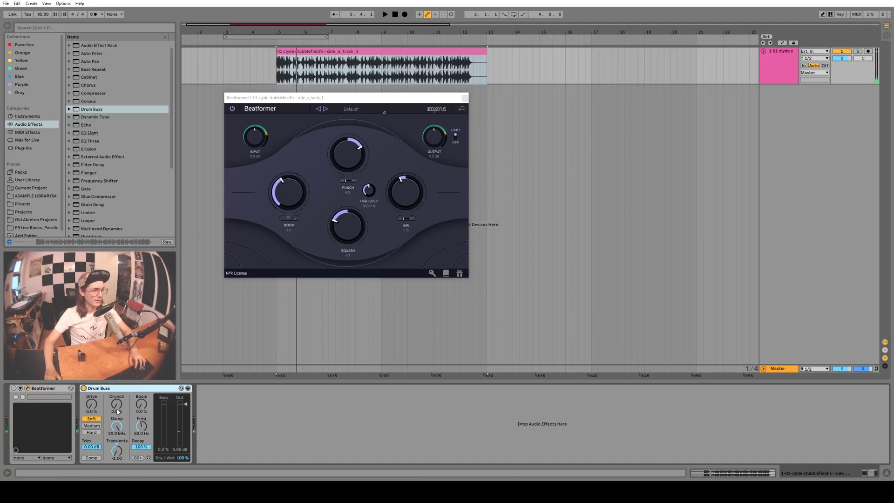
pyautogui.press('space')
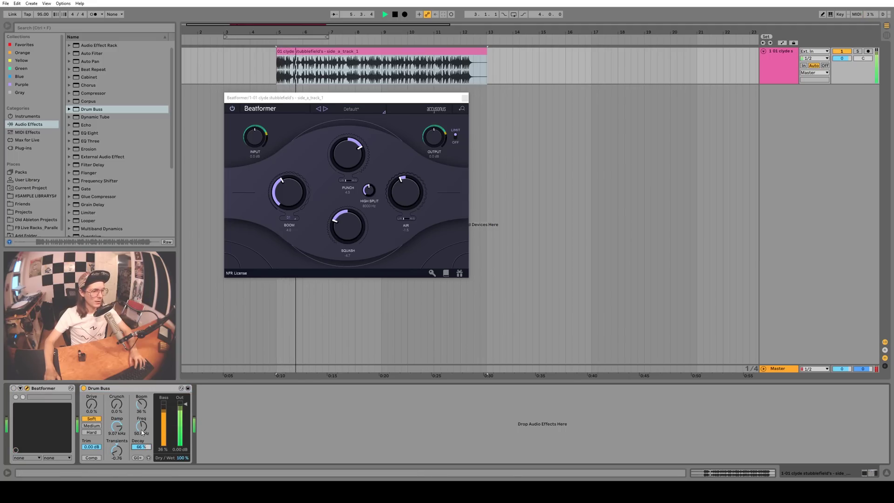
pyautogui.moveTo(142, 426); pyautogui.dragTo(141, 392)
pyautogui.click(138, 458)
pyautogui.click(117, 426)
pyautogui.press('space')
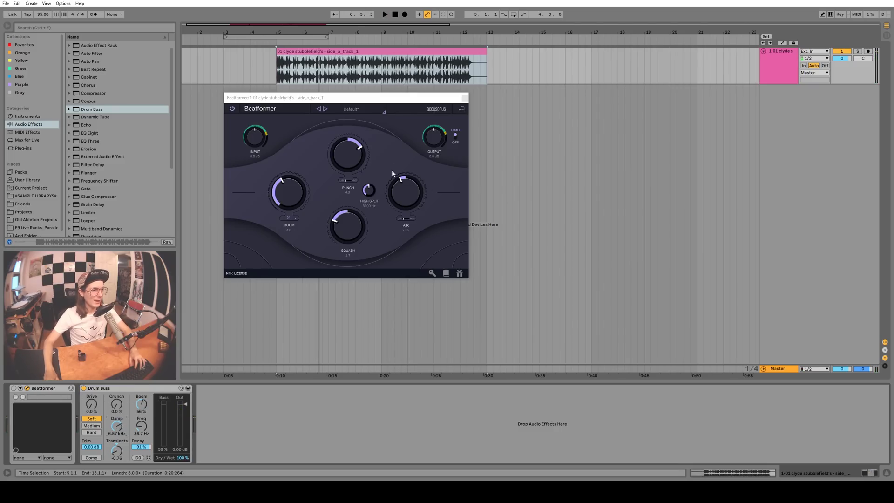
# Group the Drum Buss into its own Audio Effect Rack after Beatformer.
pyautogui.click(123, 391)
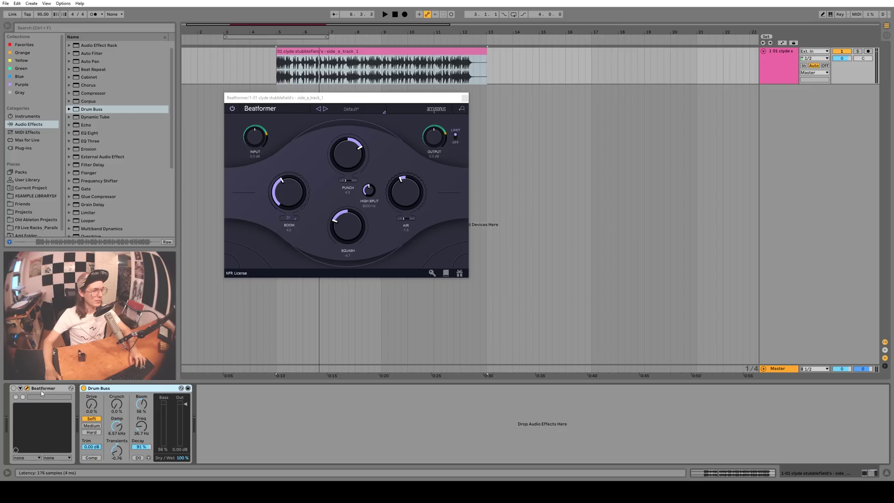
pyautogui.click(368, 211)
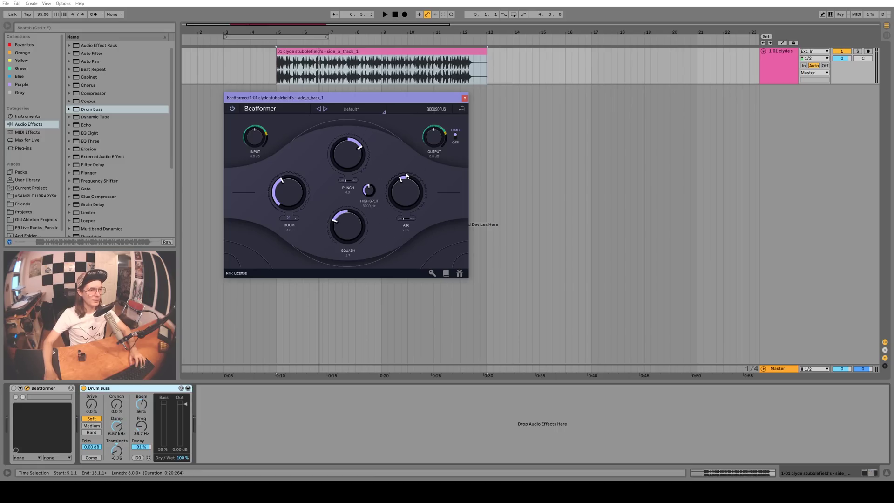
pyautogui.click(118, 401)
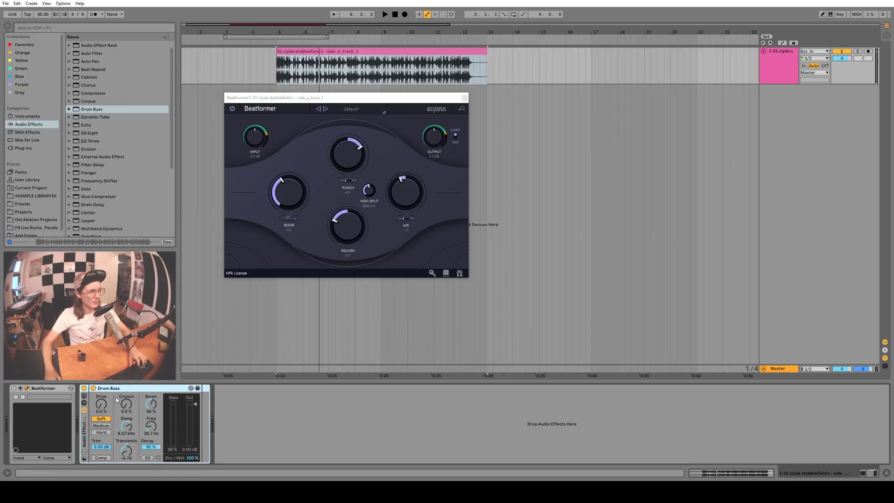
# Insert Slynk - 2 Band Split.adg from the User Library after Beatformer and move the Drum Buss rack into its Bottom chain.
pyautogui.click(27, 180)
pyautogui.click(69, 164)
pyautogui.scroll(-1, 83, 185)
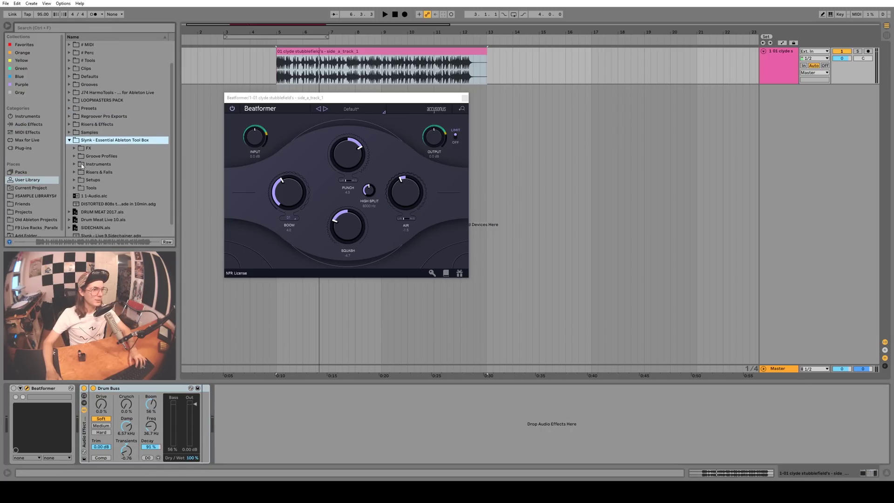
pyautogui.doubleClick(91, 187)
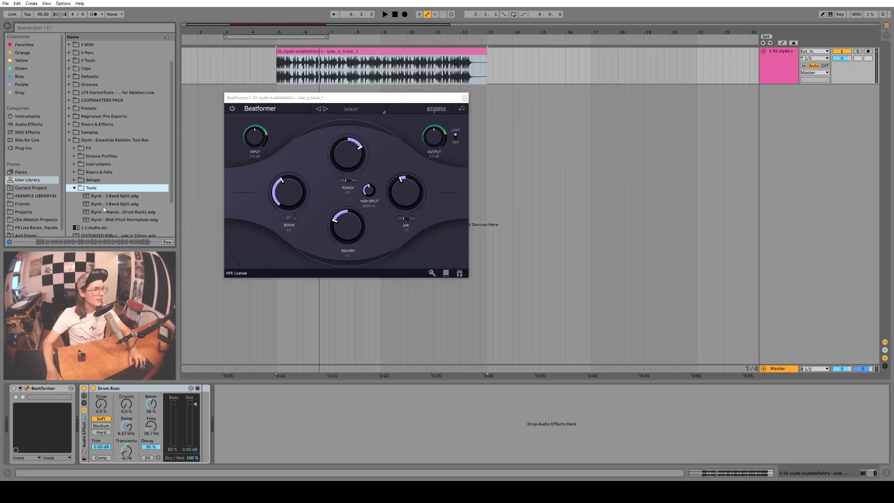
pyautogui.moveTo(106, 196); pyautogui.dragTo(77, 441)
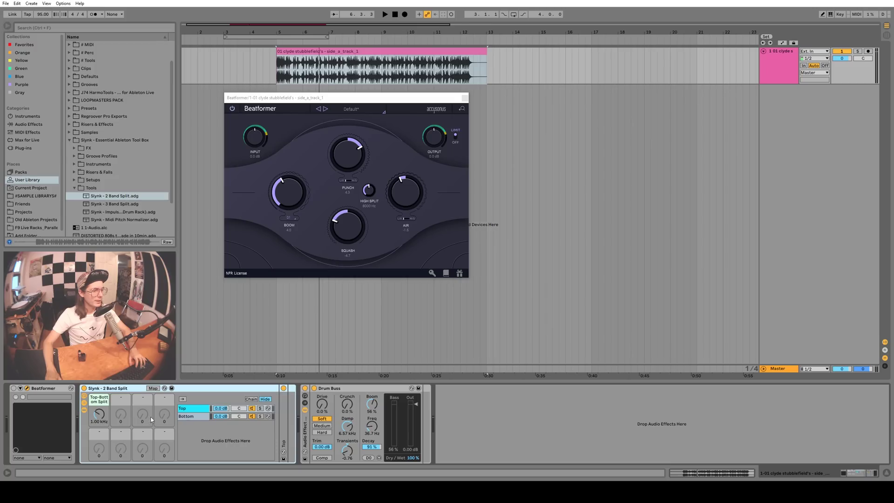
pyautogui.click(189, 416)
pyautogui.moveTo(306, 429); pyautogui.dragTo(286, 430)
# Set the band splitter's Top-Bottom Split to 8000 Hz and play the drums with the Top chain selected.
pyautogui.click(100, 415)
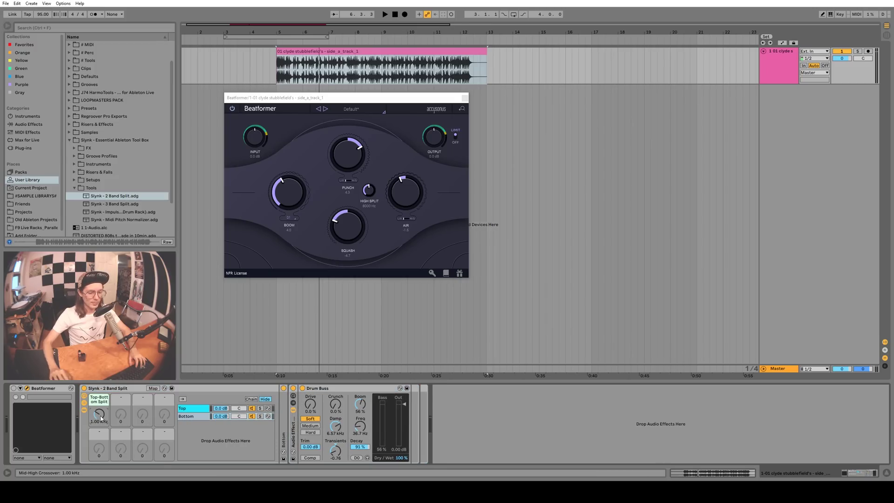
pyautogui.write('8000')
pyautogui.press('Return')
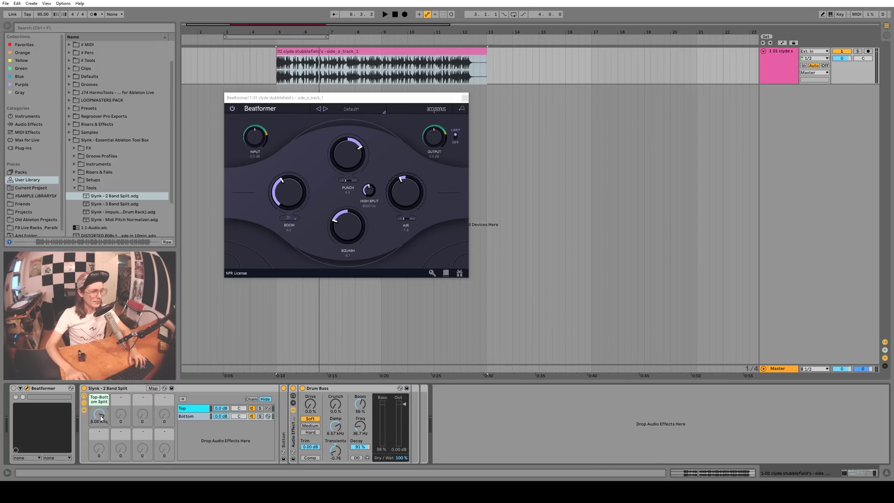
pyautogui.press('space')
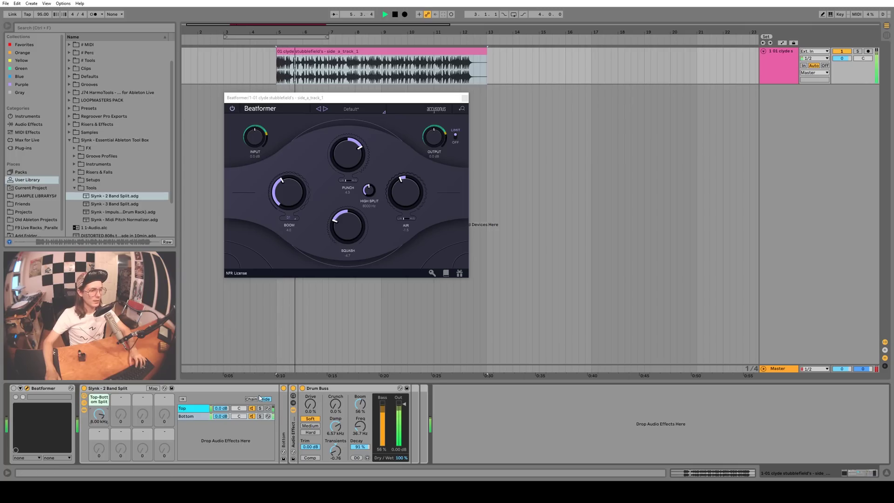
pyautogui.click(204, 410)
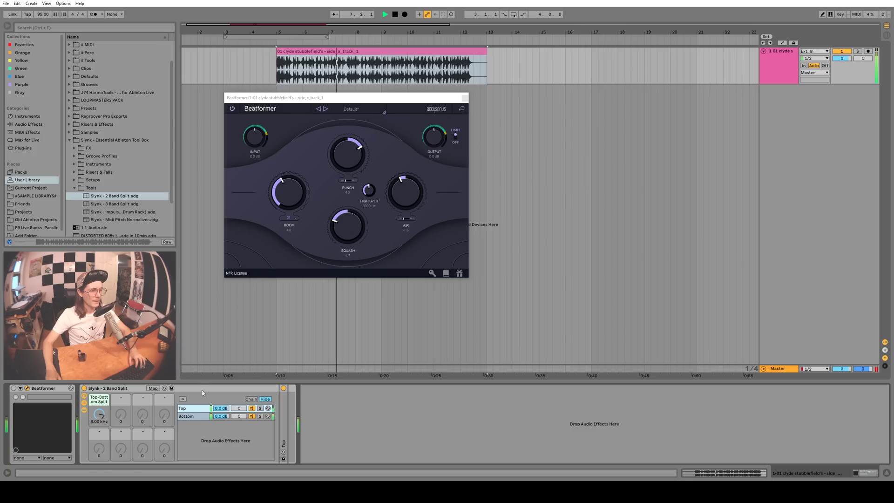
# Stop playback, move Drum Buss out of the band splitter's Bottom chain, and delete the Slynk - 2 Band Split rack.
pyautogui.press('space')
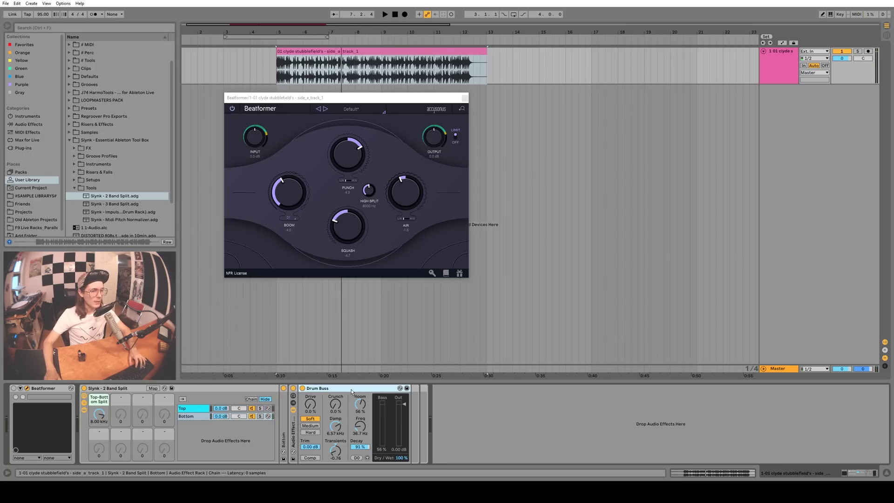
pyautogui.moveTo(352, 389); pyautogui.dragTo(437, 401)
pyautogui.click(118, 395)
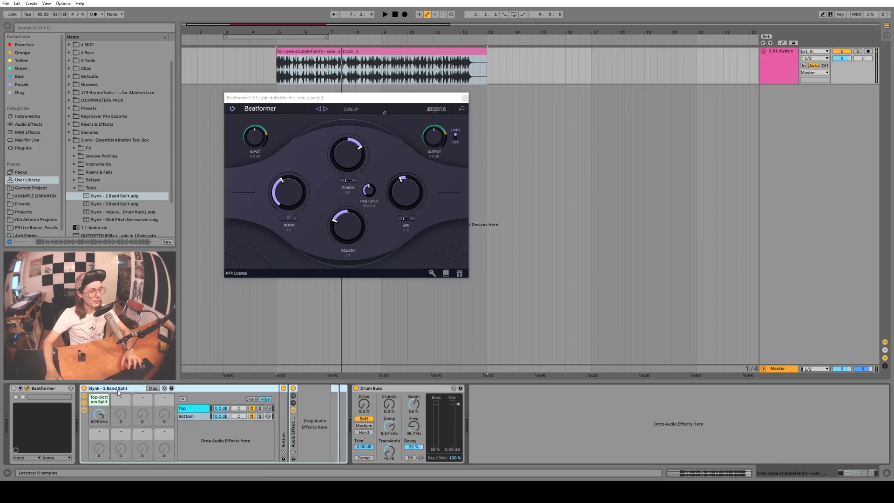
pyautogui.press('Delete')
# Compare the drum loop's sound with Drum Buss switched on and bypassed.
pyautogui.press('space')
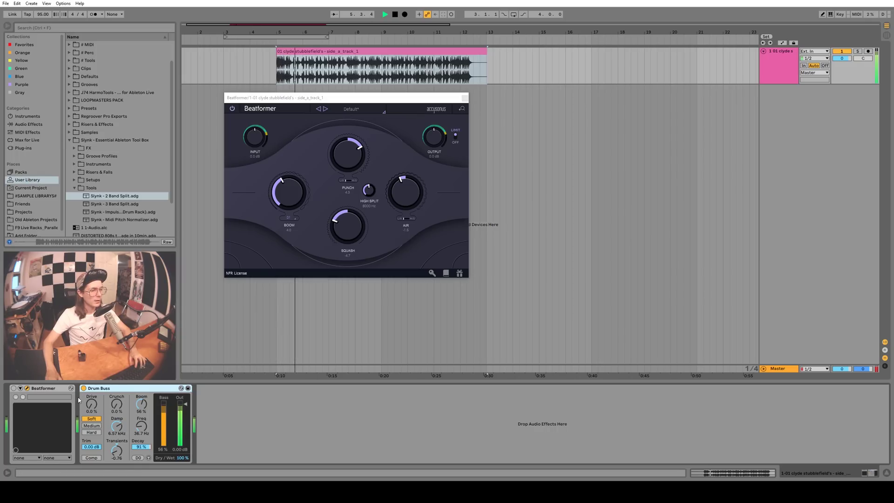
pyautogui.press('space')
pyautogui.click(85, 388)
pyautogui.press('space')
pyautogui.click(345, 232)
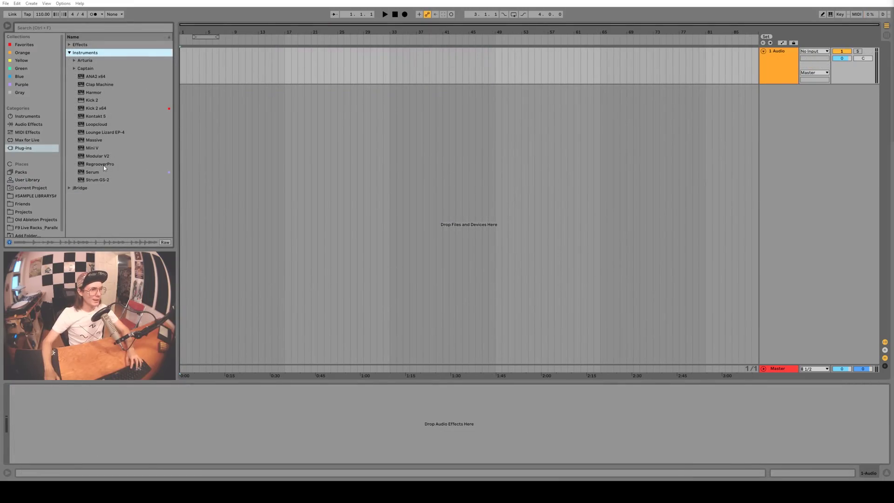
# Load RegrooverPro on a new track and import AFRO HOP BEAT & CRASH.wav from the AFRO BREAK 01 sample folder into it.
pyautogui.moveTo(104, 166); pyautogui.dragTo(288, 111)
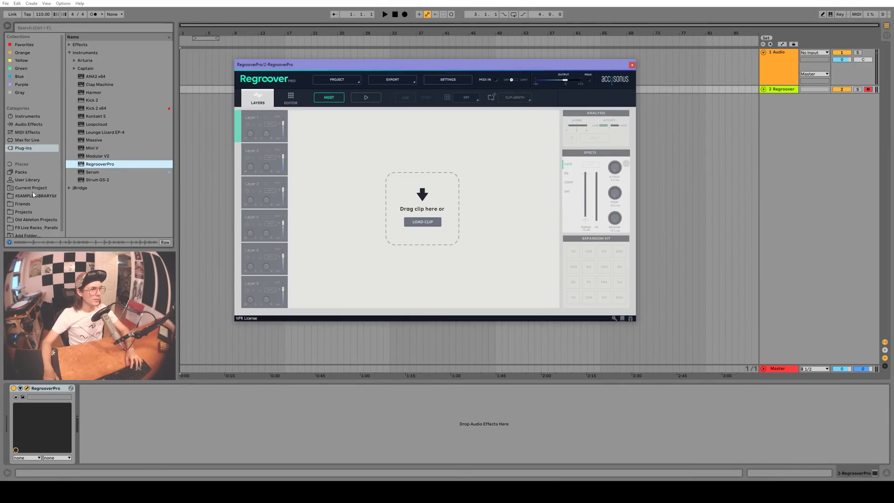
pyautogui.click(35, 196)
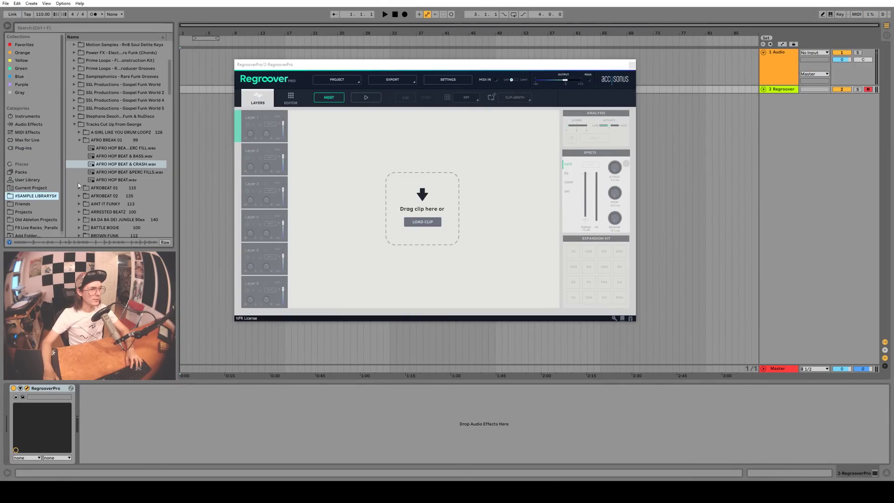
pyautogui.click(119, 166)
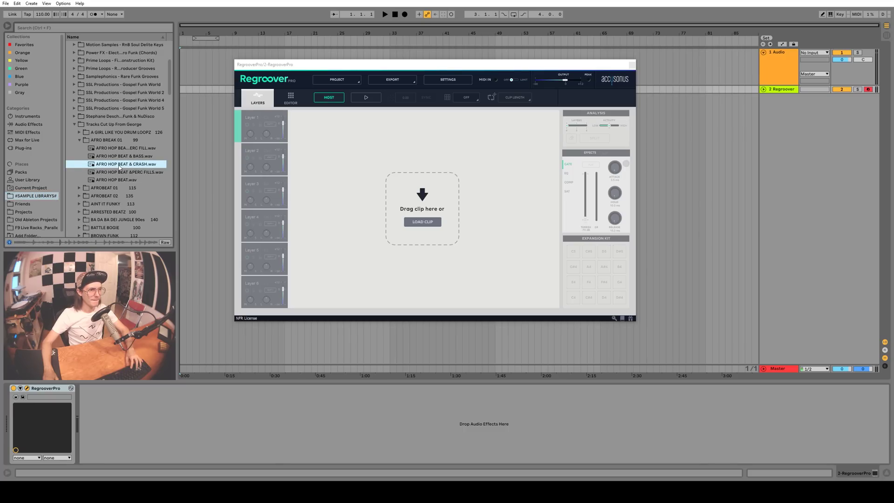
pyautogui.moveTo(119, 168); pyautogui.dragTo(429, 206)
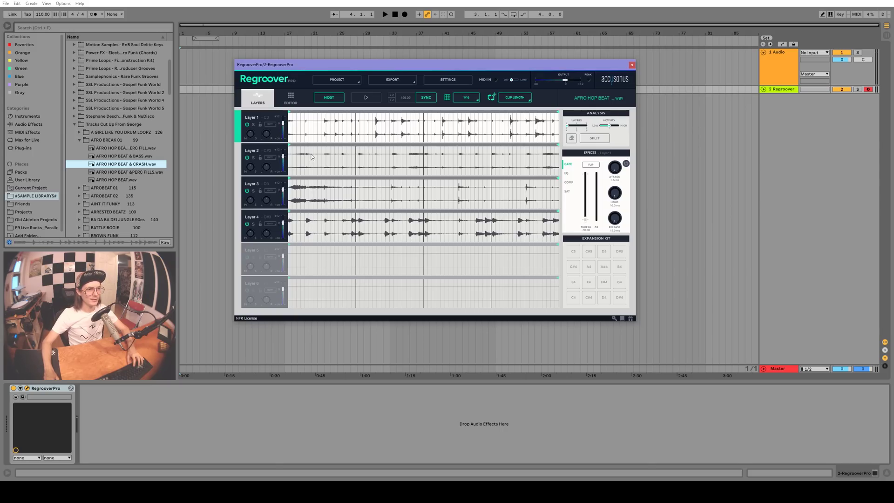
# Set the project tempo to 99 BPM, reload AFRO HOP BEAT & CRASH.wav into Regroover, and play the clip.
pyautogui.click(61, 24)
pyautogui.write('99')
pyautogui.press('Return')
pyautogui.moveTo(104, 165); pyautogui.dragTo(387, 172)
pyautogui.press('space')
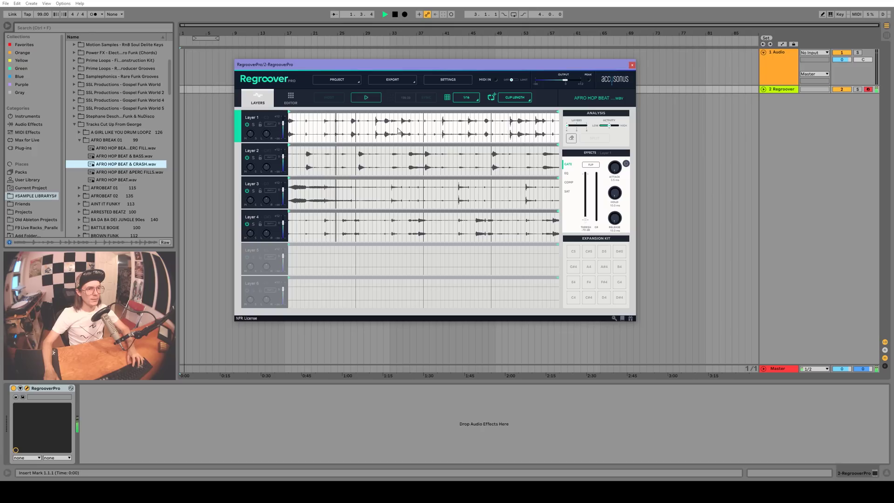
pyautogui.press('space')
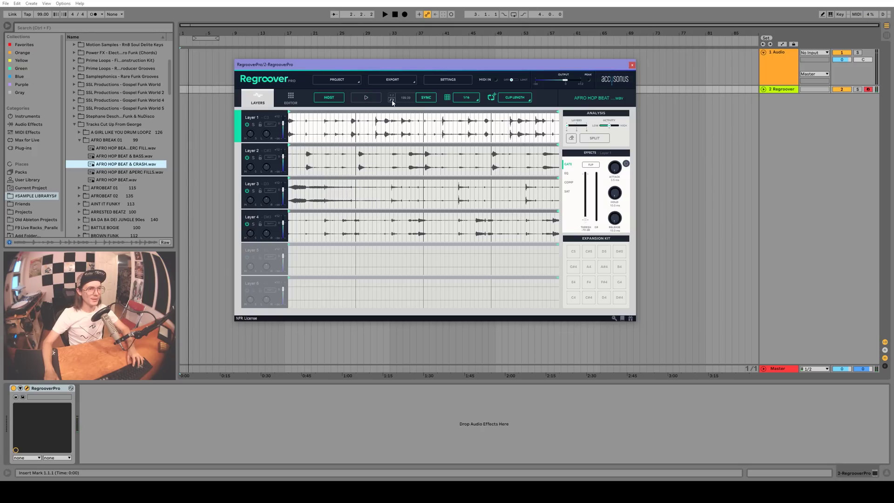
# Halve the clip's tempo setting in Regroover so it spans two bars, and play it back.
pyautogui.click(392, 101)
pyautogui.press('space')
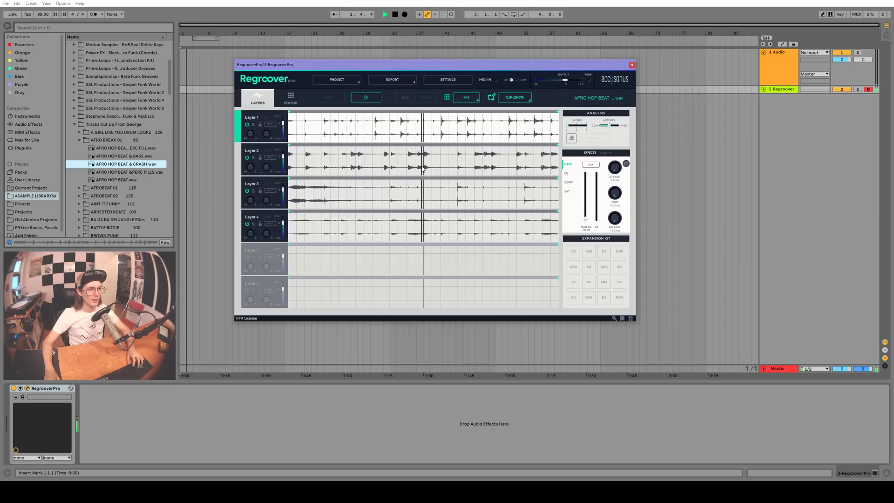
pyautogui.press('space')
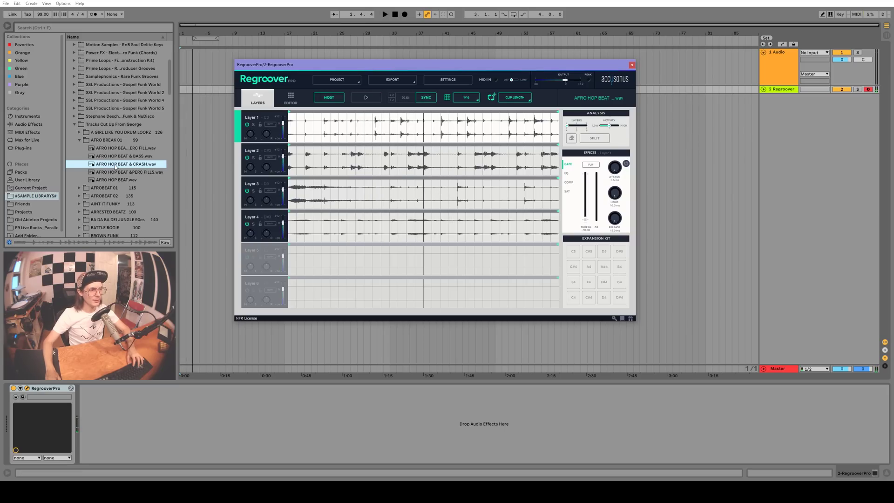
# Audition Regroover layers 1 to 4 one at a time by soloing each during playback.
pyautogui.click(253, 125)
pyautogui.press('space')
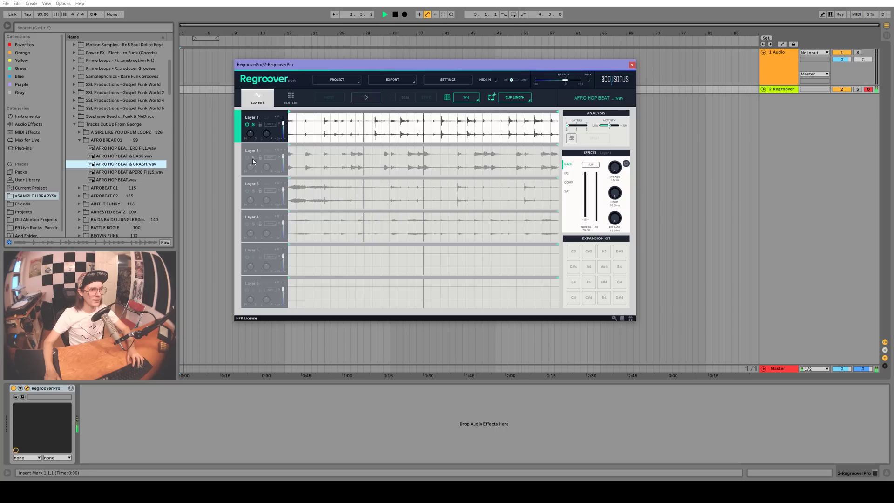
pyautogui.click(252, 159)
pyautogui.press('space')
pyautogui.click(253, 191)
pyautogui.press('space')
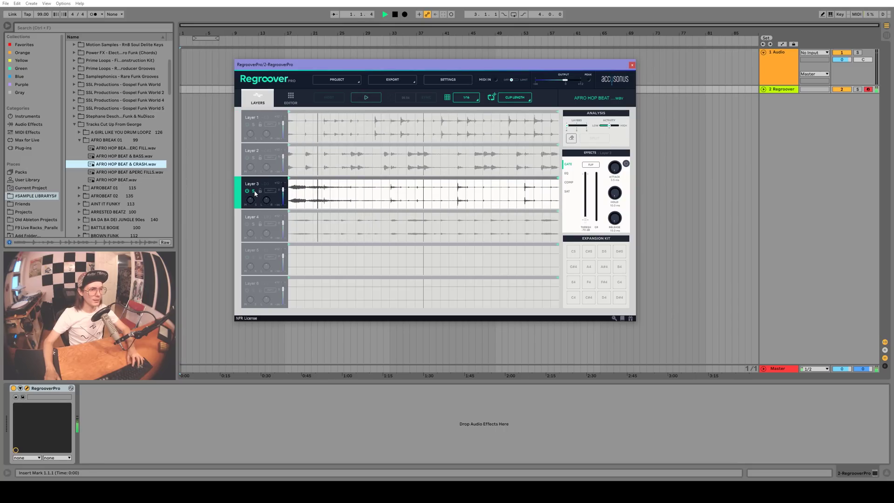
pyautogui.press('space')
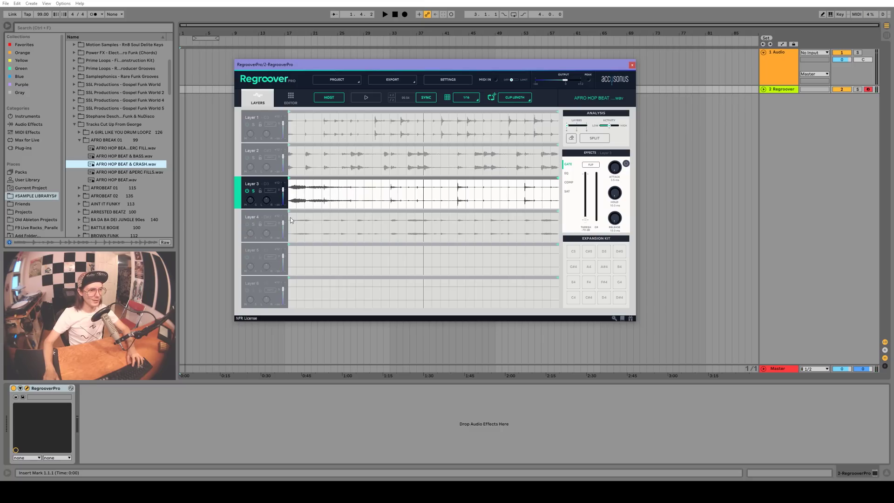
pyautogui.click(253, 224)
pyautogui.press('space')
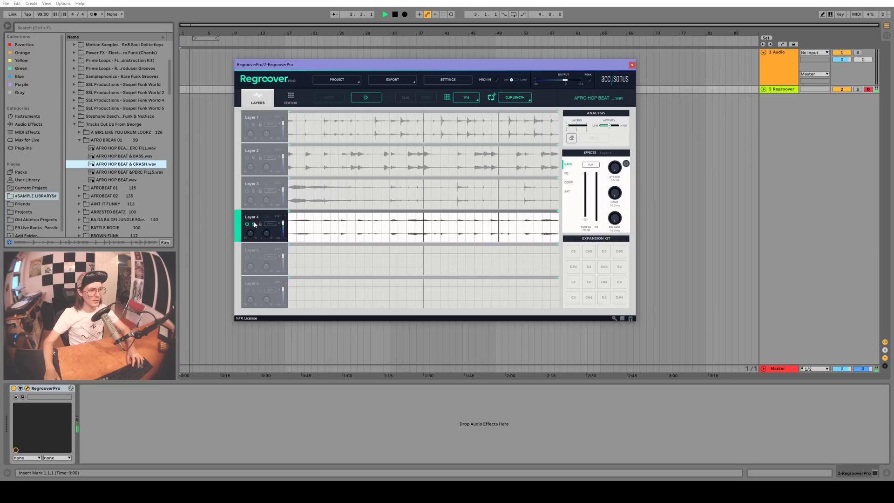
pyautogui.press('space')
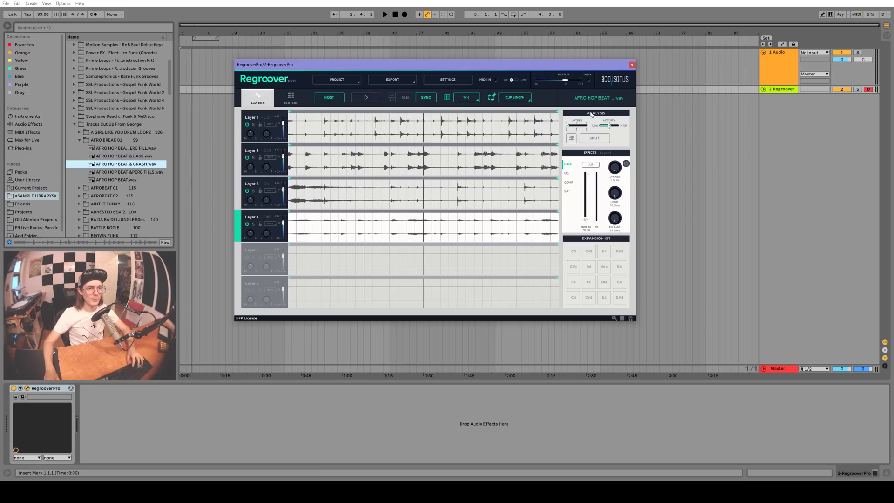
# Set the analysis Activity to high, split the clip again, and audition layers 4 and 3 soloed.
pyautogui.moveTo(568, 128); pyautogui.dragTo(577, 126)
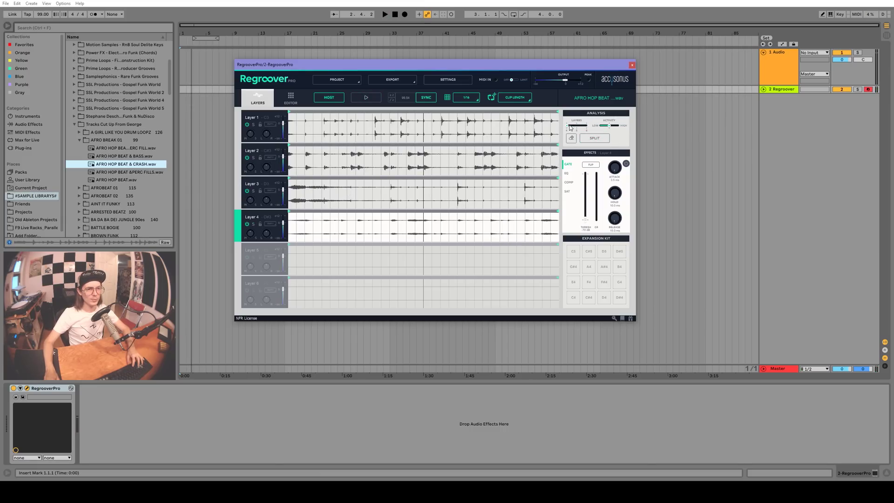
pyautogui.click(595, 137)
pyautogui.click(253, 224)
pyautogui.press('space')
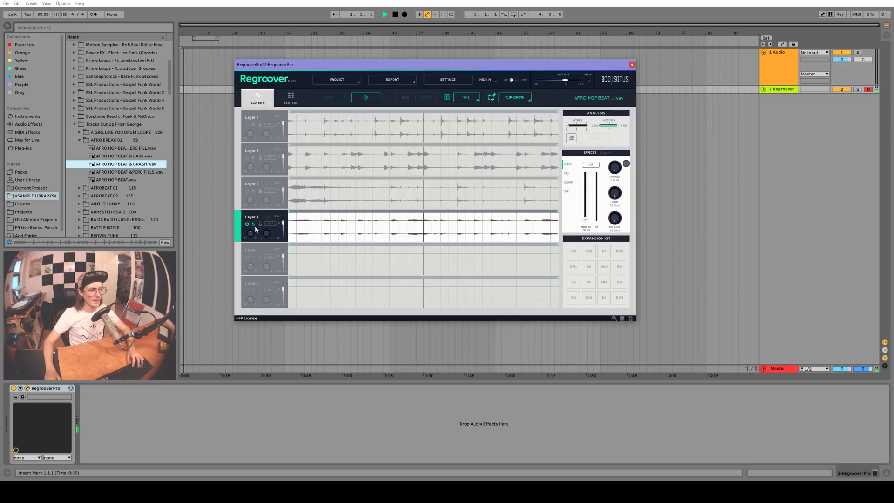
pyautogui.click(254, 193)
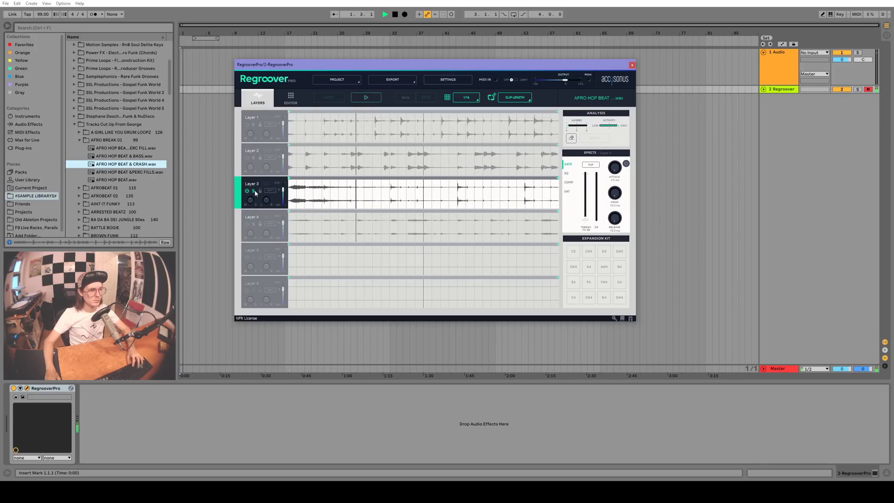
pyautogui.press('space')
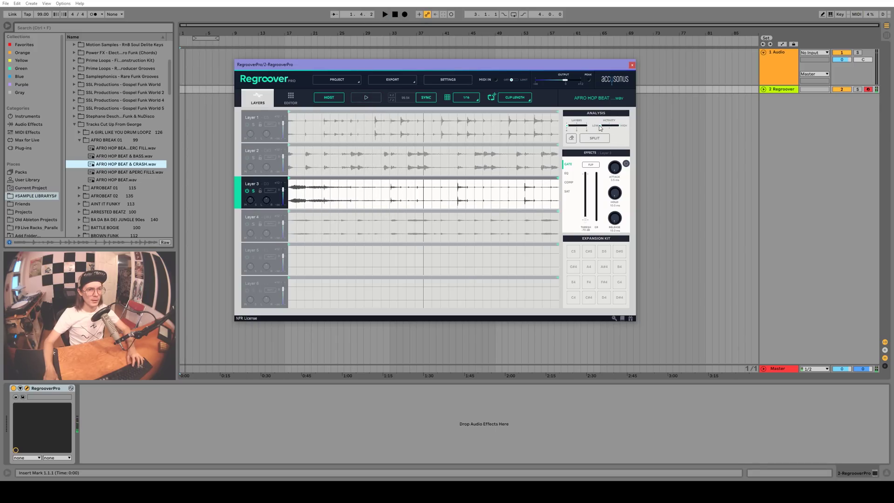
# Split the clip again with the analysis Activity set to low, and audition layers 4 and 2 soloed.
pyautogui.click(599, 138)
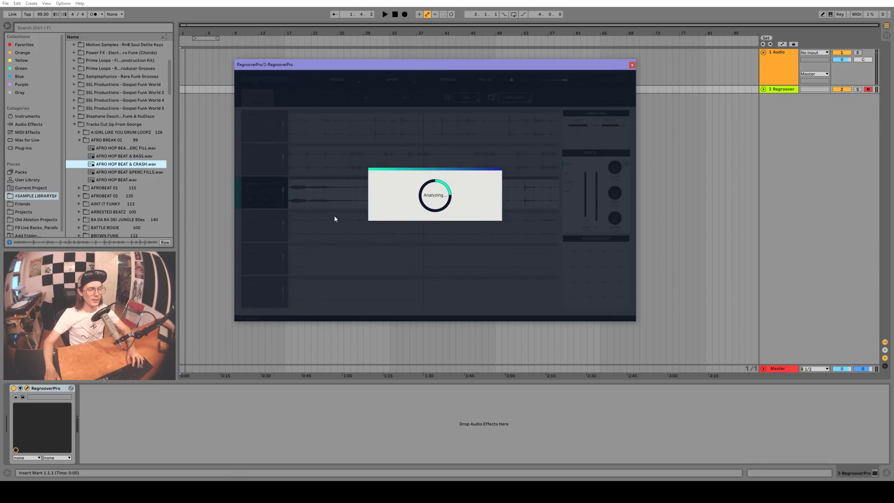
pyautogui.press('space')
pyautogui.press('space')
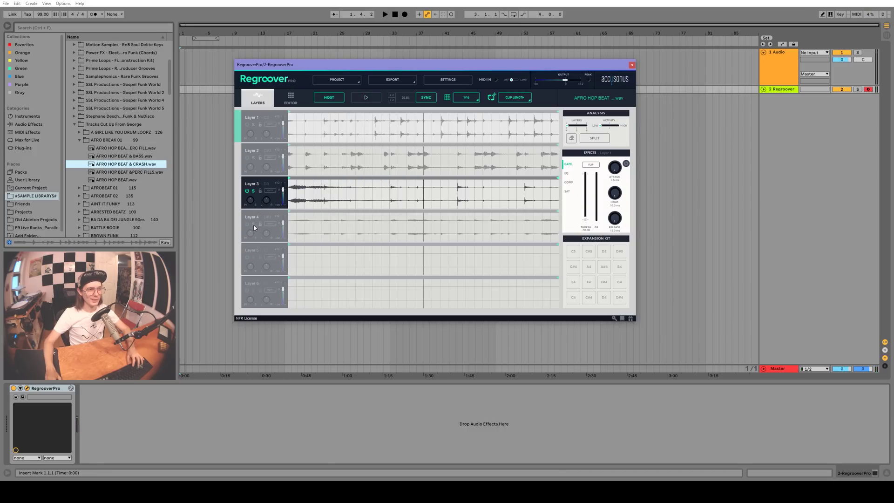
pyautogui.click(254, 227)
pyautogui.press('space')
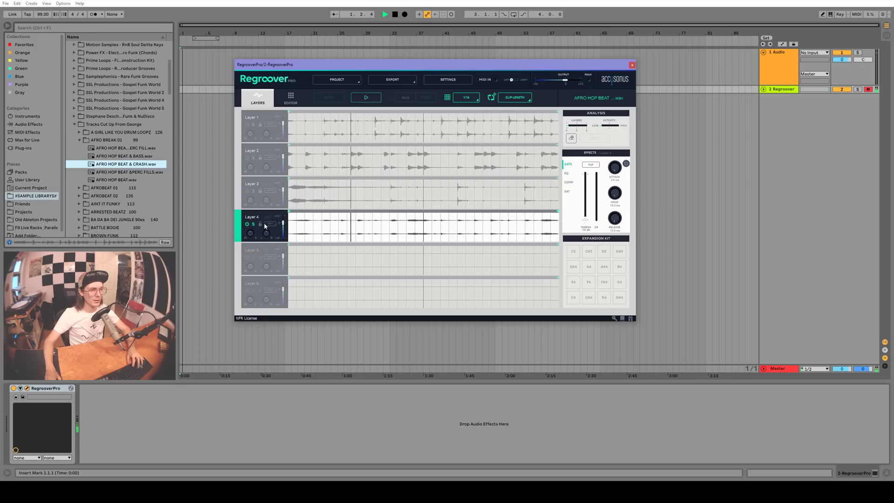
pyautogui.click(255, 160)
pyautogui.press('space')
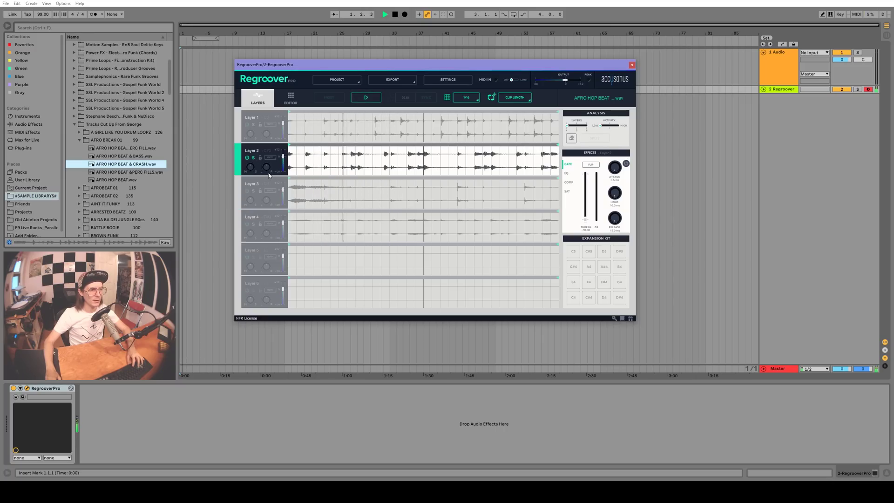
pyautogui.press('space')
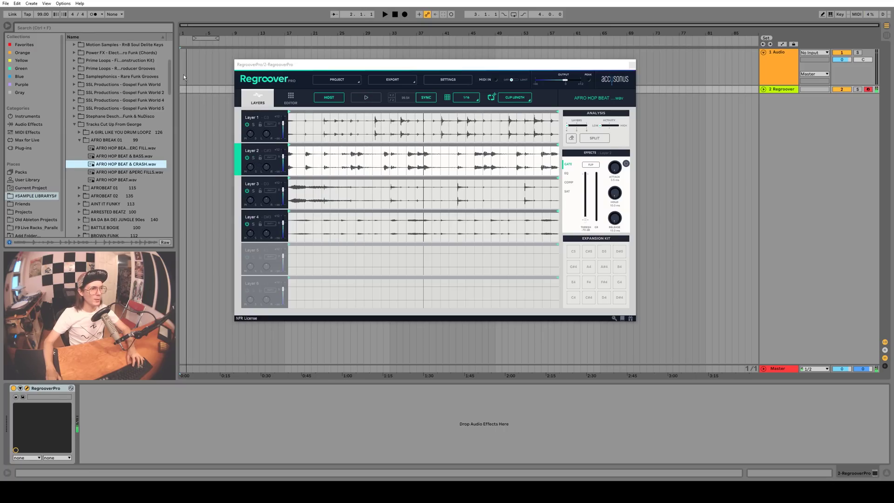
# Place AFRO HOP BEAT & CRASH.wav at the start of the audio track and play it together with the Regroover track.
pyautogui.moveTo(194, 63); pyautogui.dragTo(181, 62)
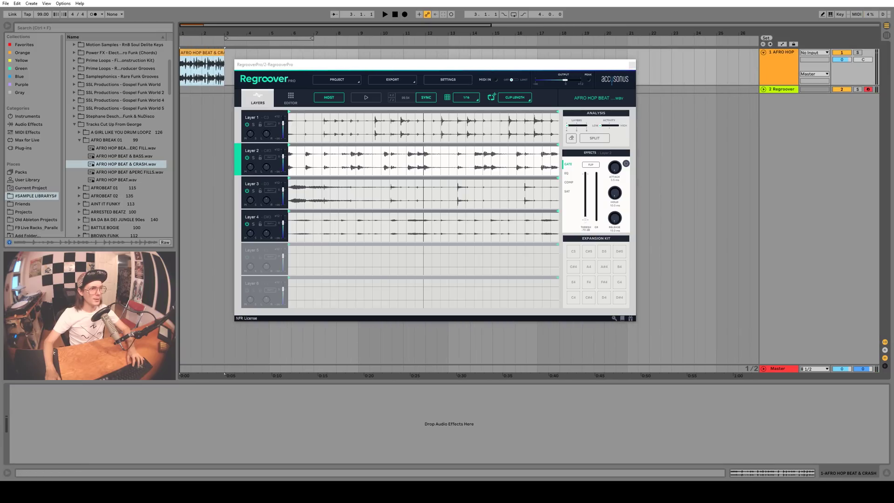
pyautogui.moveTo(290, 68); pyautogui.dragTo(348, 65)
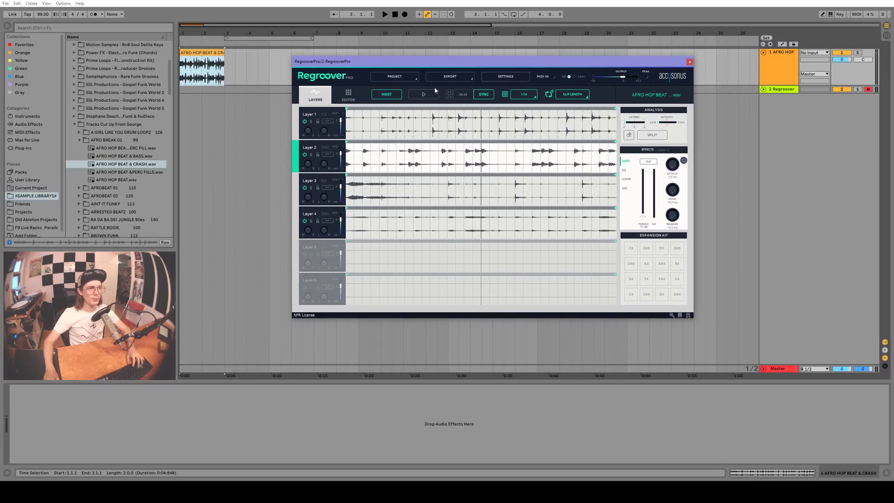
pyautogui.click(182, 93)
pyautogui.press('space')
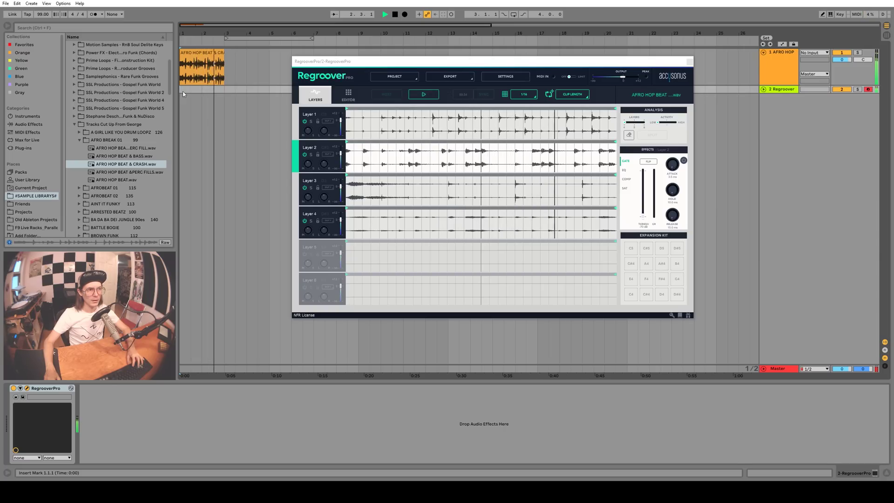
pyautogui.press('space')
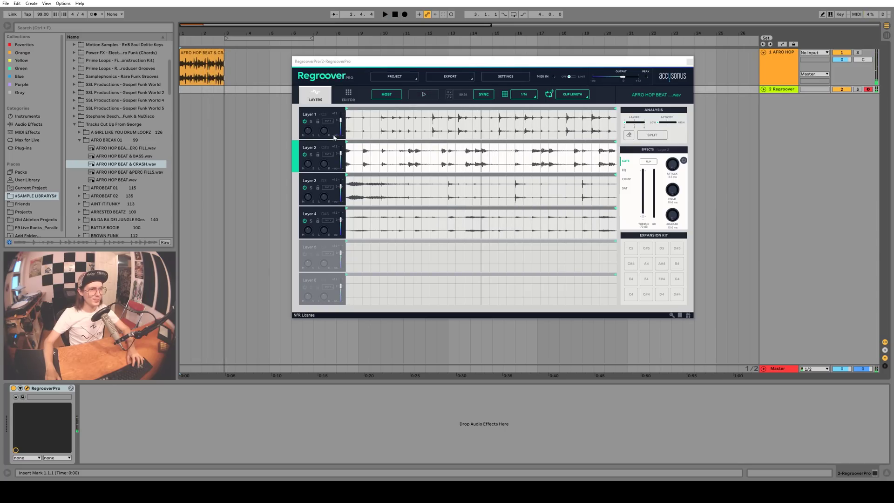
# Adjust the panning of Regroover layers 1, 4 and 3 while checking the result in playback.
pyautogui.click(324, 132)
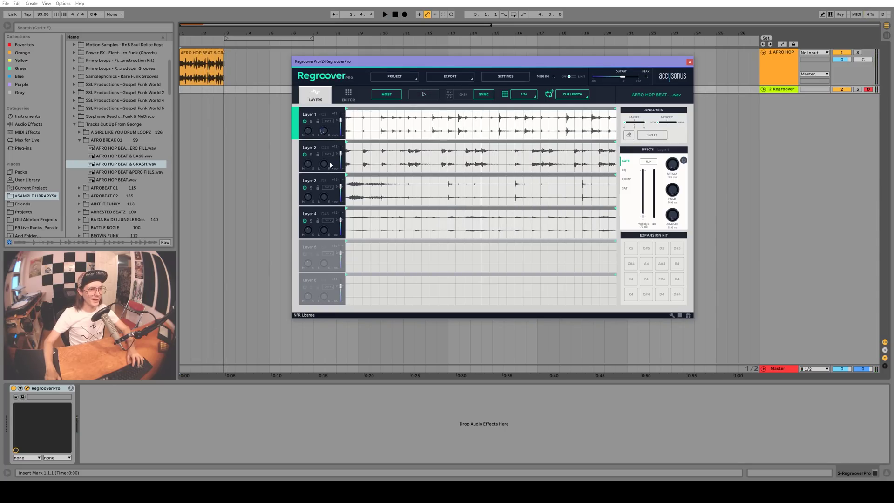
pyautogui.click(326, 208)
pyautogui.press('space')
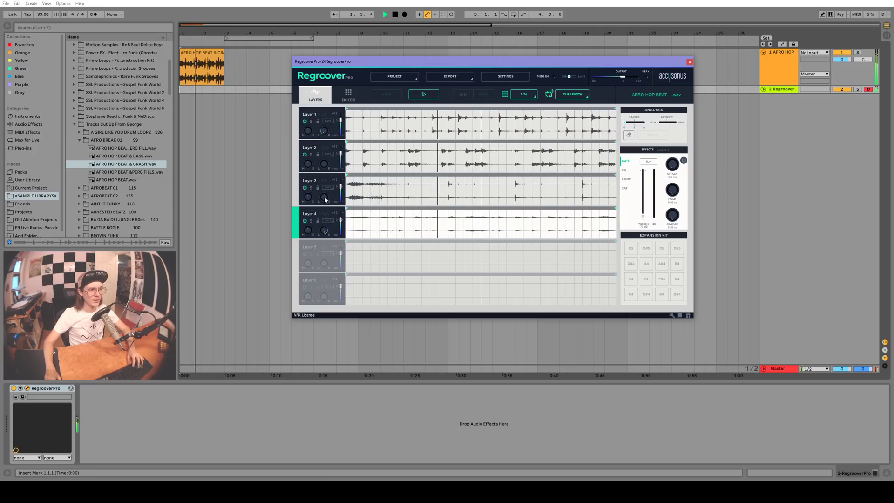
pyautogui.click(325, 199)
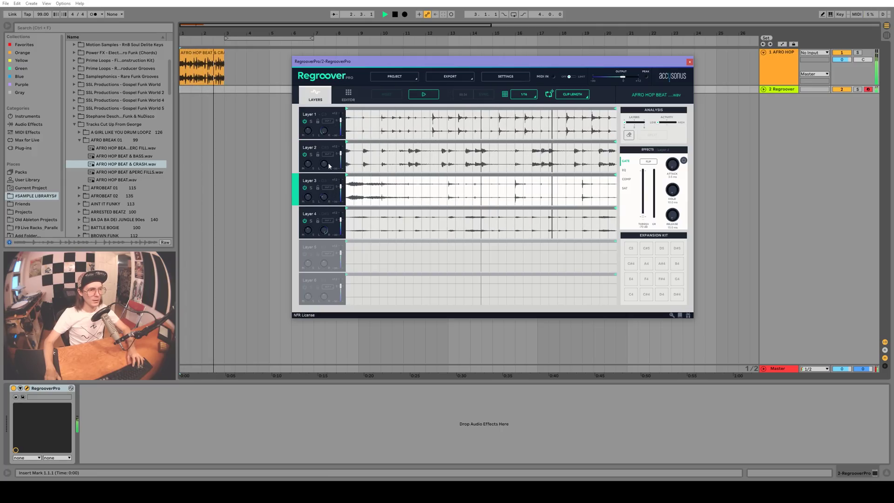
# Switch off layer 2, then solo layer 4 to adjust its stereo image and resume playback.
pyautogui.click(306, 155)
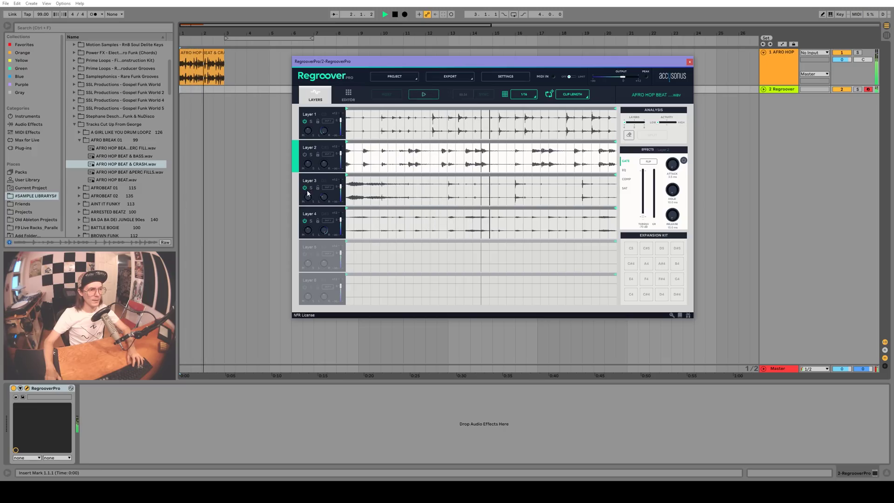
pyautogui.press('space')
pyautogui.click(309, 231)
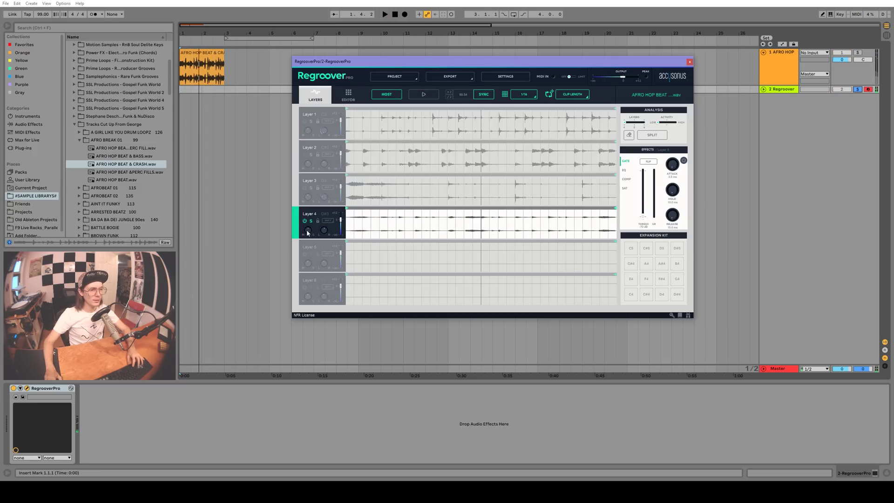
pyautogui.press('space')
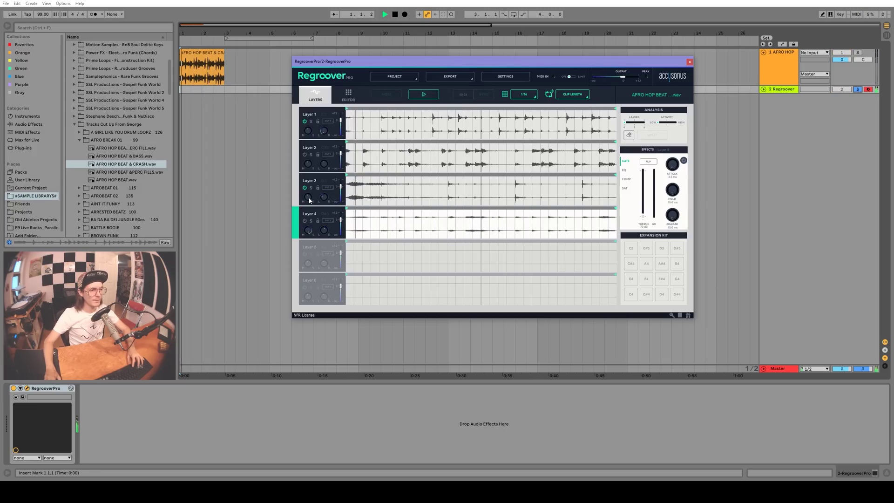
# Adjust the panning of Regroover layer 3 and toggle its solo during playback.
pyautogui.click(309, 201)
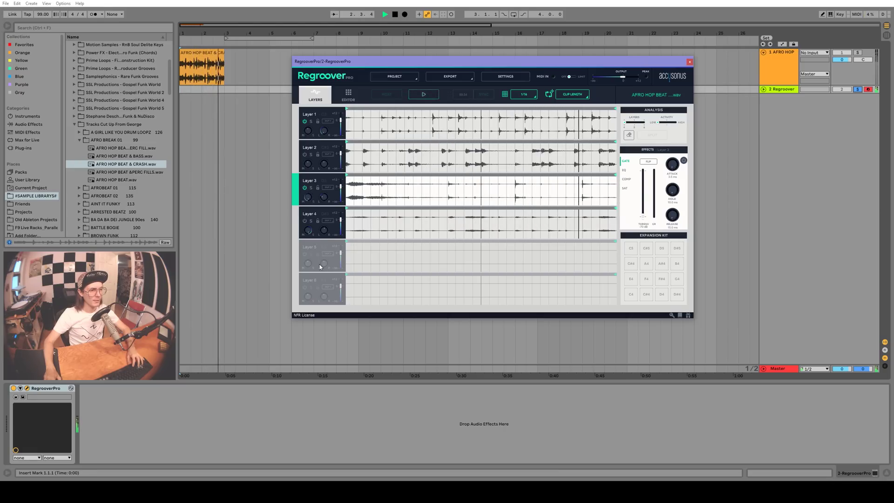
pyautogui.click(311, 188)
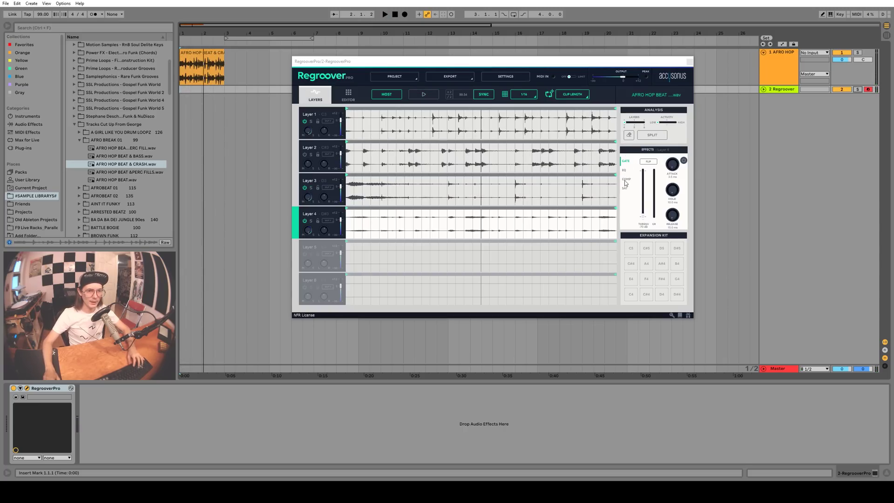
# Browse the compressor, gate and saturation effects for layer 4, raise the saturation Drive, and play the result.
pyautogui.click(627, 188)
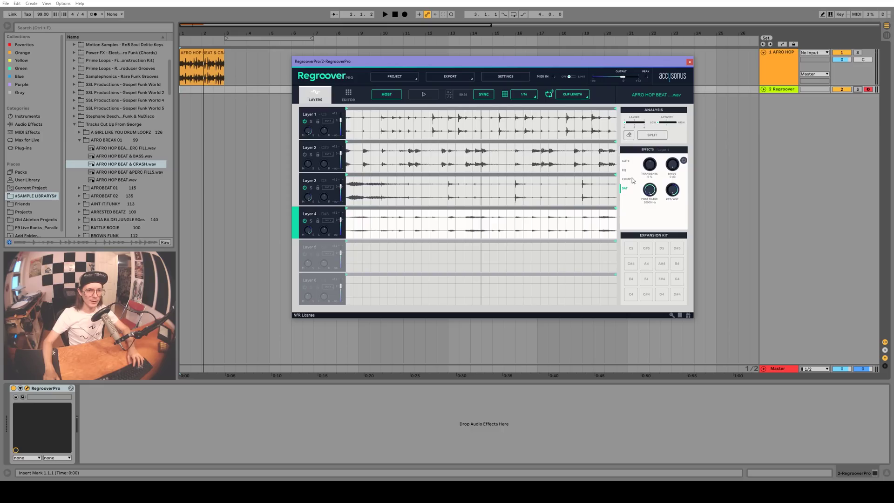
pyautogui.click(628, 179)
pyautogui.click(627, 162)
pyautogui.click(625, 189)
pyautogui.press('space')
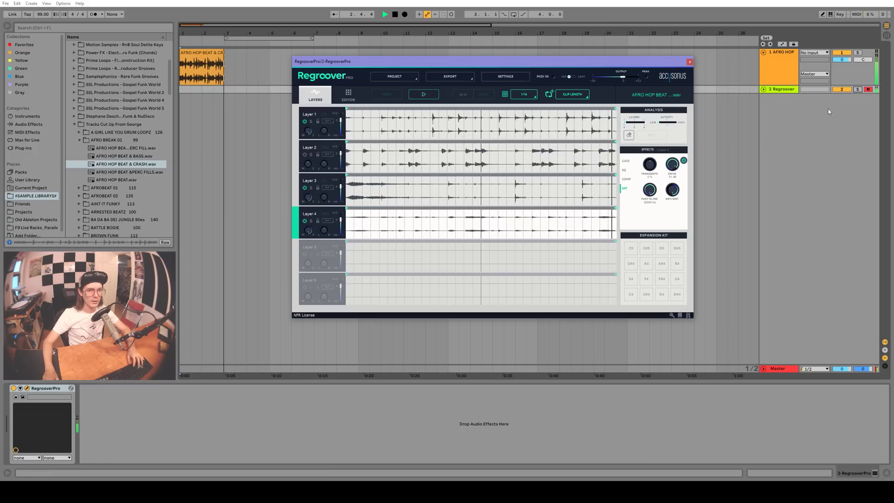
# Compare the Regroover track soloed and unsoloed during playback.
pyautogui.click(858, 89)
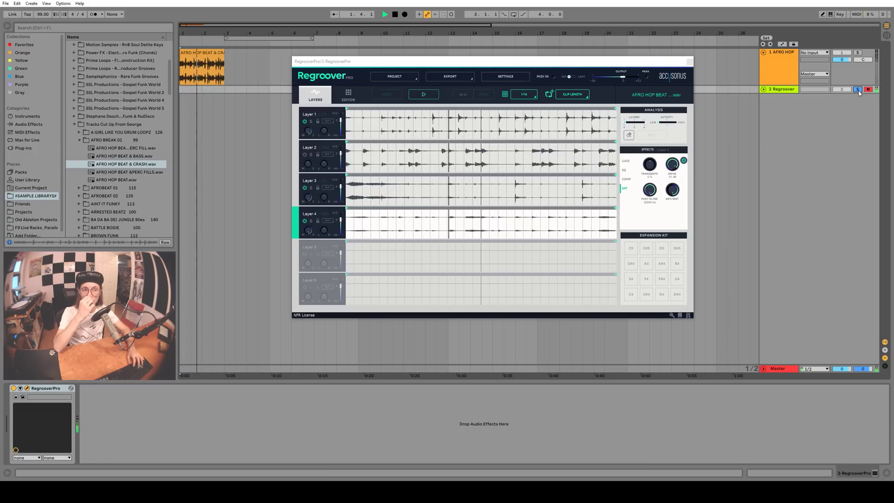
pyautogui.click(858, 89)
pyautogui.press('space')
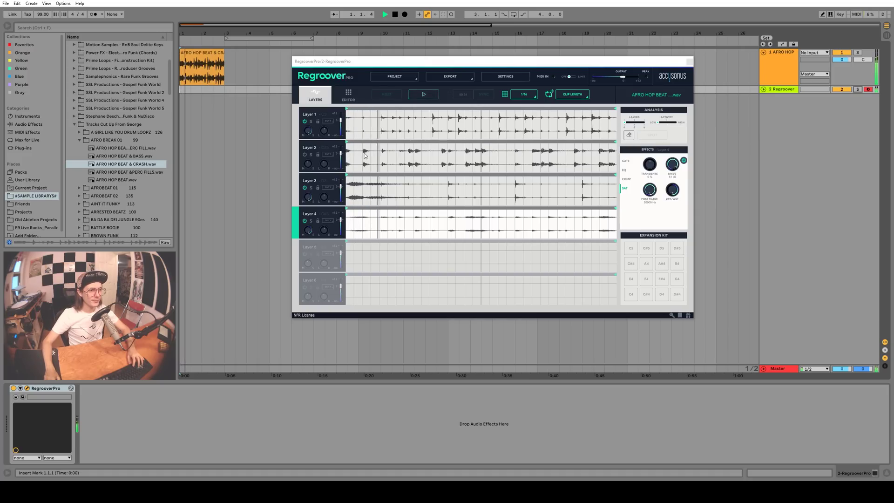
# Mark four hits on layer 3 with the annotation tool, lock layers 1 and 2, and split the clip again.
pyautogui.click(628, 136)
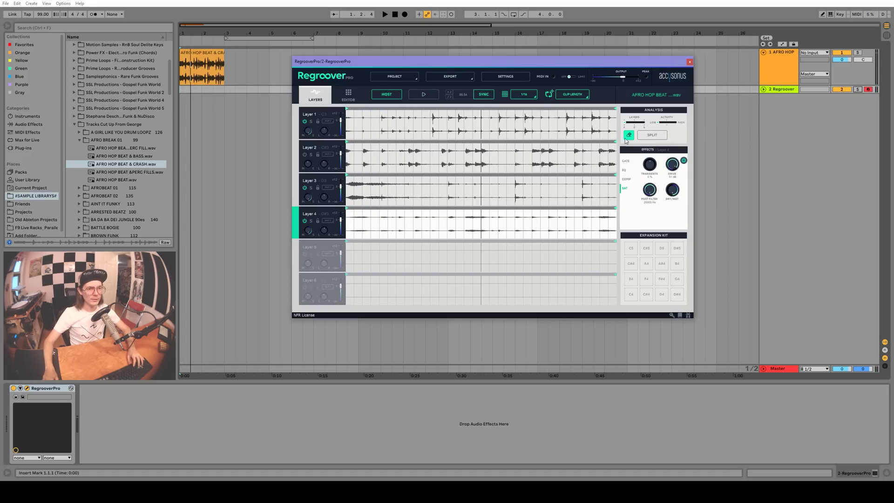
pyautogui.click(384, 199)
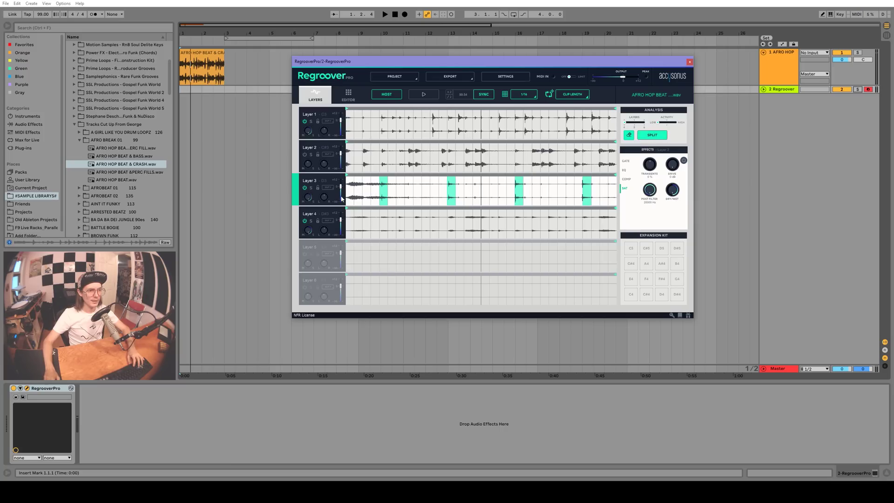
pyautogui.click(326, 162)
pyautogui.click(323, 127)
pyautogui.click(658, 135)
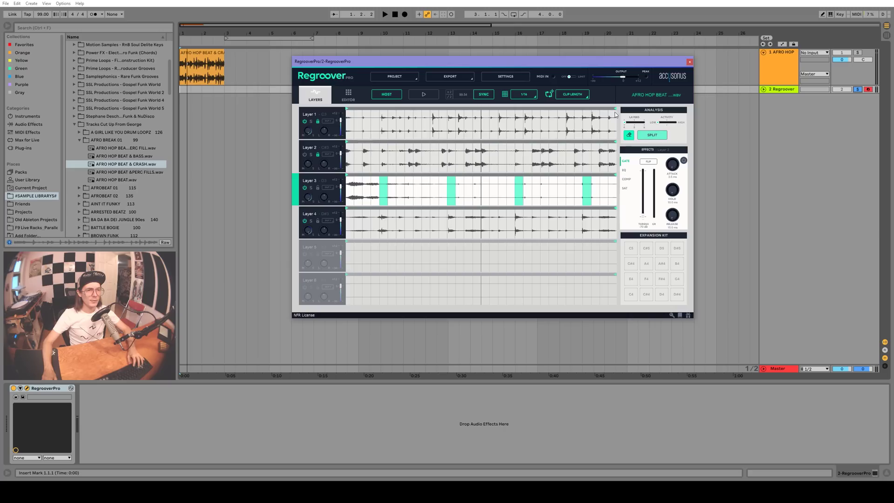
# Shorten the loop regions of the four layers to different sections and play the resulting pattern.
pyautogui.moveTo(615, 110)
pyautogui.mouseDown()
pyautogui.moveTo(380, 111)
pyautogui.moveTo(456, 111)
pyautogui.mouseUp()
pyautogui.press('space')
pyautogui.click(445, 209)
pyautogui.moveTo(445, 209); pyautogui.dragTo(479, 208)
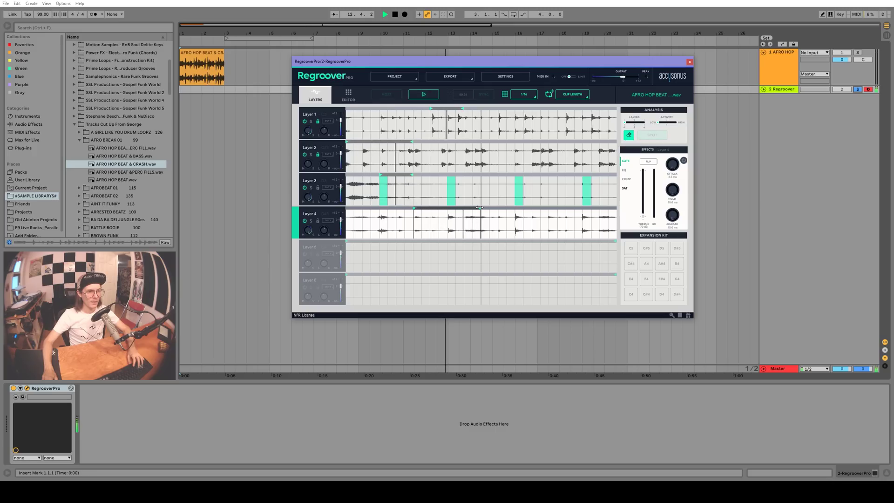
pyautogui.press('space')
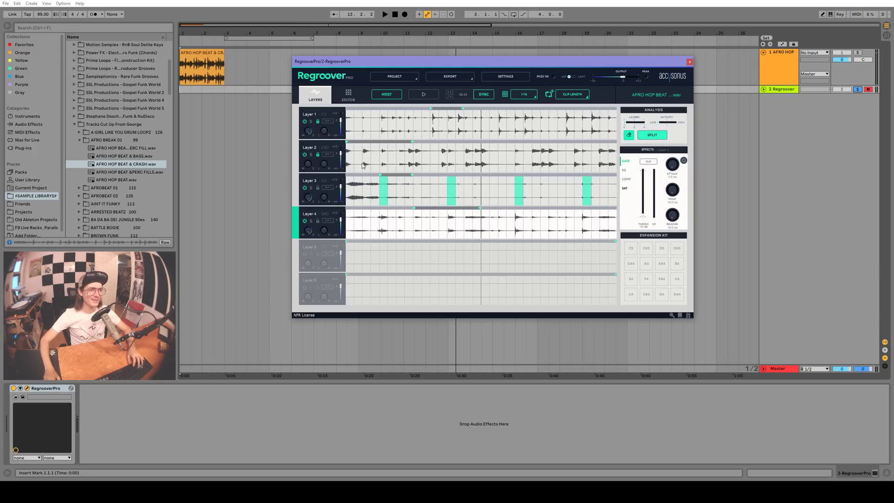
# Find and preview MusicLoop_Groovez2_125_B.wav in the MUSIC_LOOPS folder of Televisor Nu Disco Dynamite.
pyautogui.moveTo(170, 85); pyautogui.dragTo(162, 223)
pyautogui.doubleClick(160, 219)
pyautogui.click(74, 201)
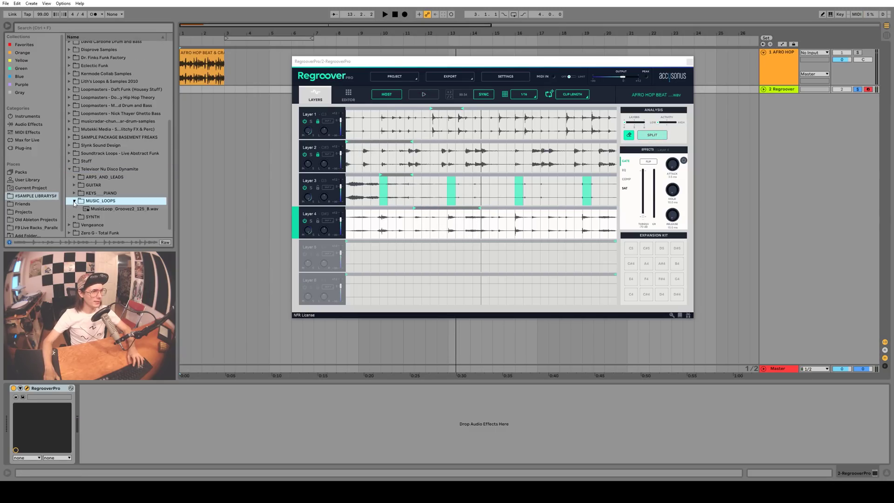
pyautogui.click(106, 210)
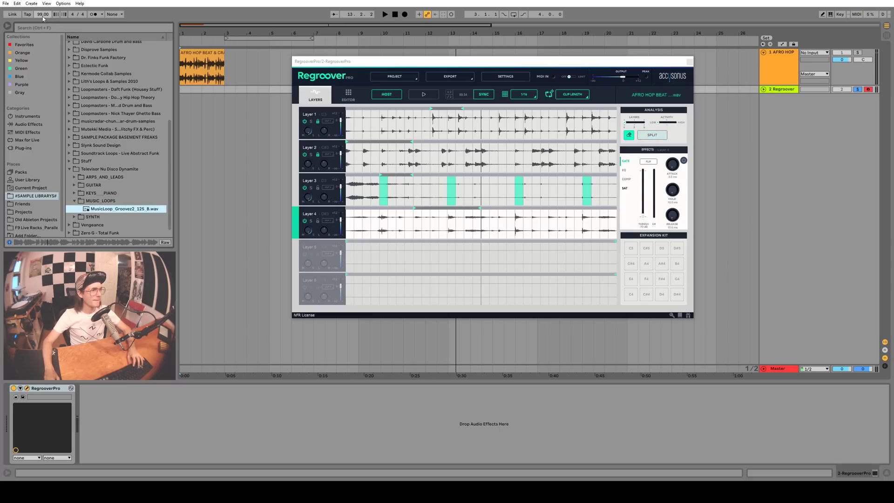
# Set the project tempo to 125 BPM and load MusicLoop_Groovez2_125_B.wav into Regroover for analysis.
pyautogui.click(42, 15)
pyautogui.write('125')
pyautogui.press('Return')
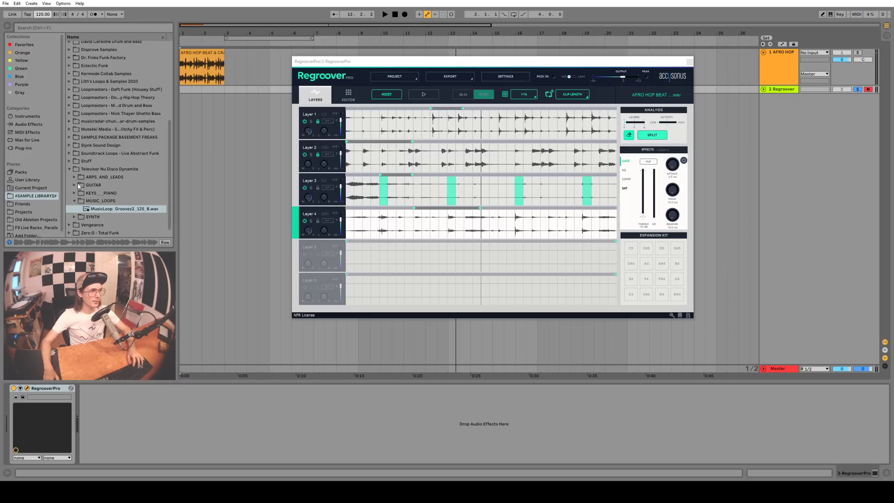
pyautogui.moveTo(112, 209); pyautogui.dragTo(454, 190)
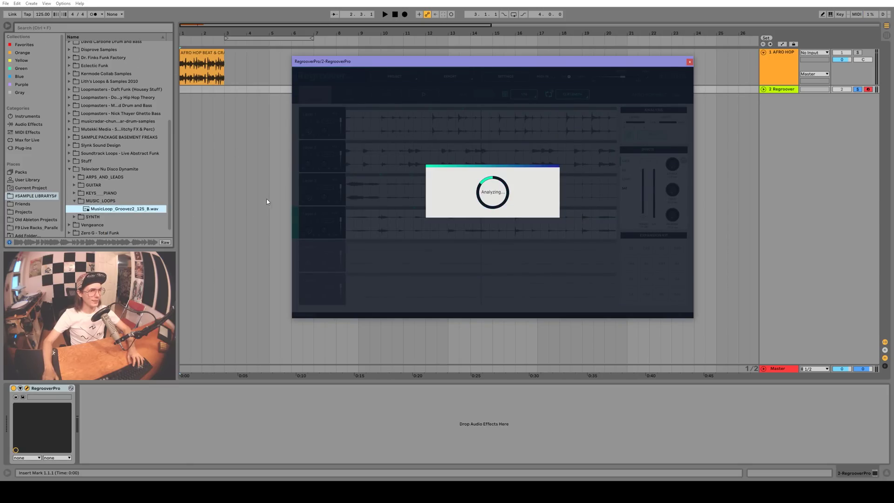
# Play the split music loop and audition layers 2, 3 and 4 soloed in turn.
pyautogui.press('space')
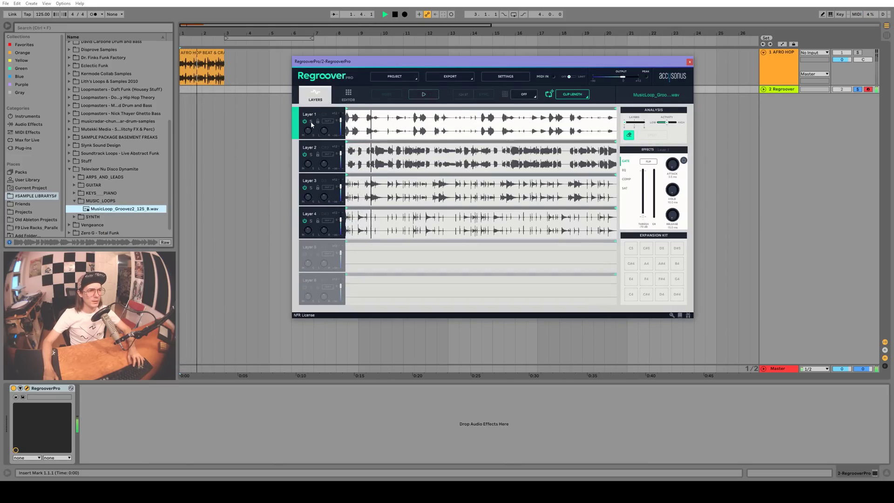
pyautogui.click(312, 152)
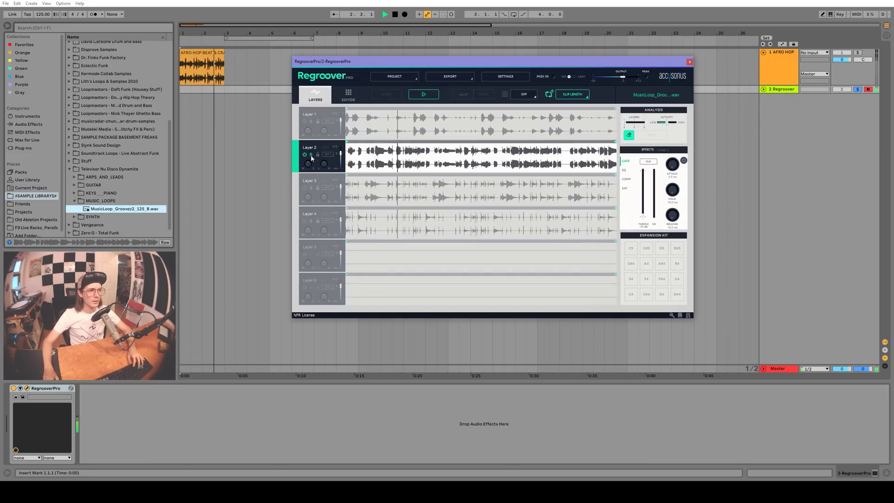
pyautogui.click(310, 191)
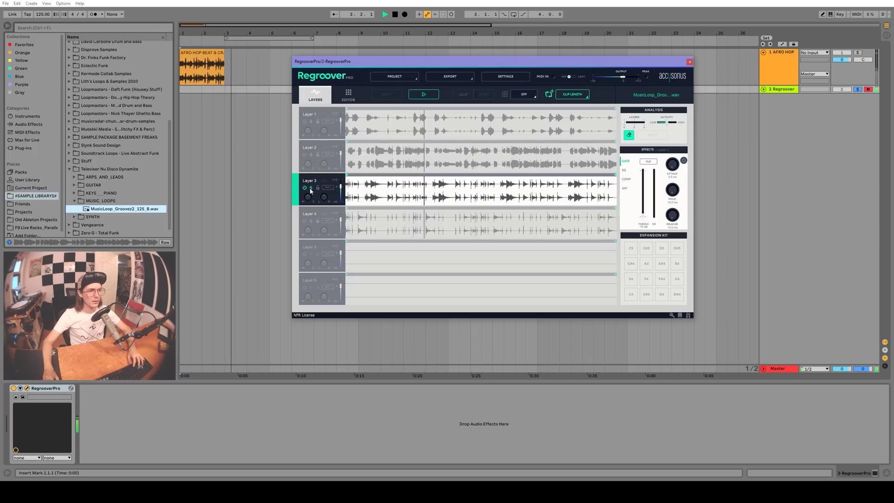
pyautogui.click(311, 225)
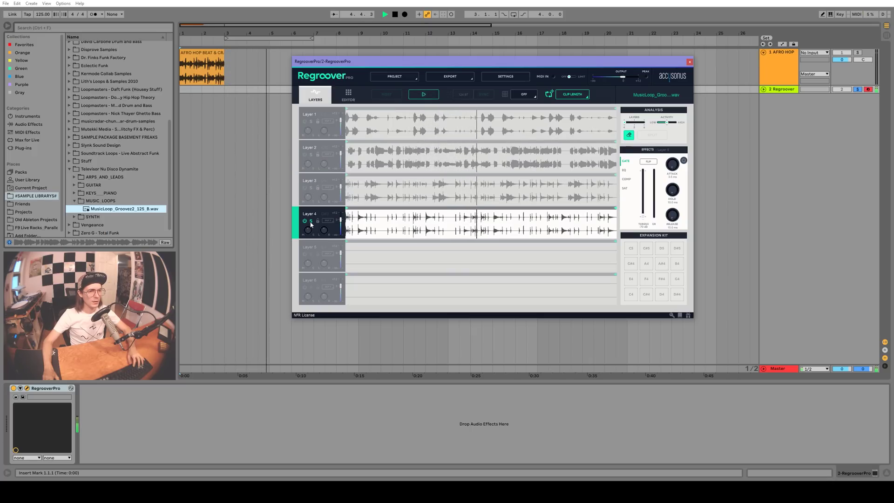
pyautogui.press('space')
# Set the Regroover grid to 1/8 and mark the prominent hits along layer 4.
pyautogui.click(530, 96)
pyautogui.click(520, 150)
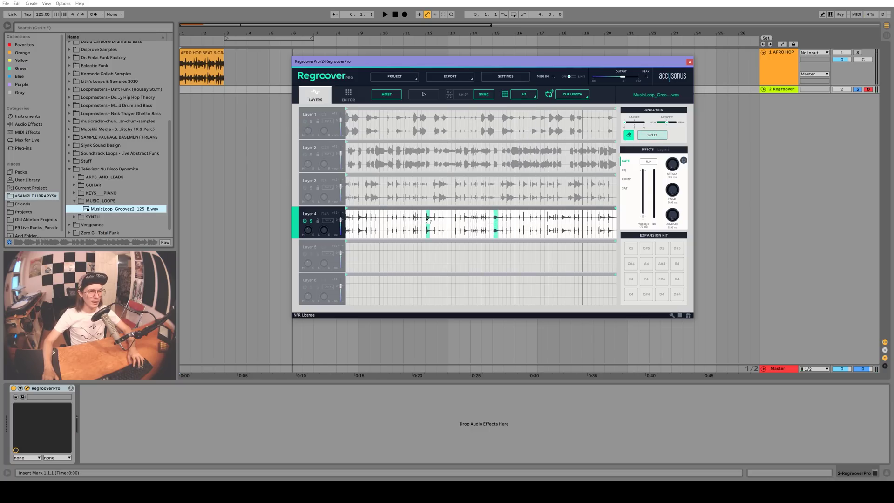
pyautogui.press('space')
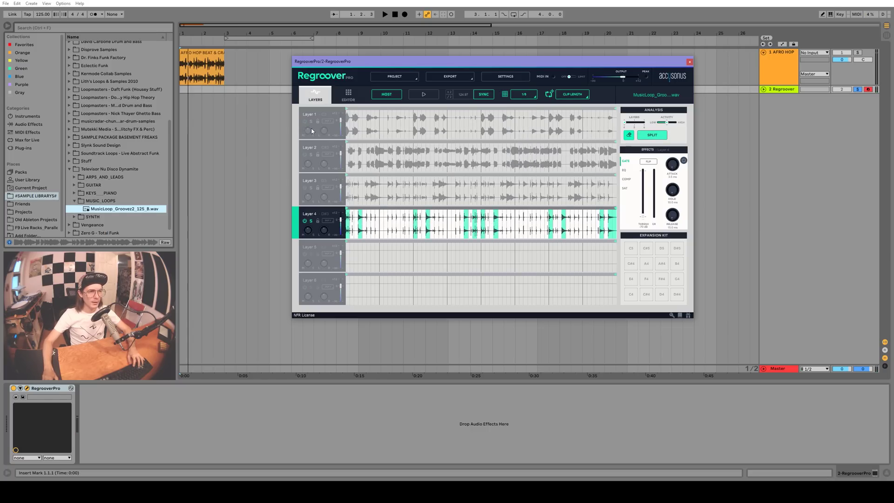
# Audition layers 1 and 3 soloed in playback.
pyautogui.click(310, 122)
pyautogui.press('space')
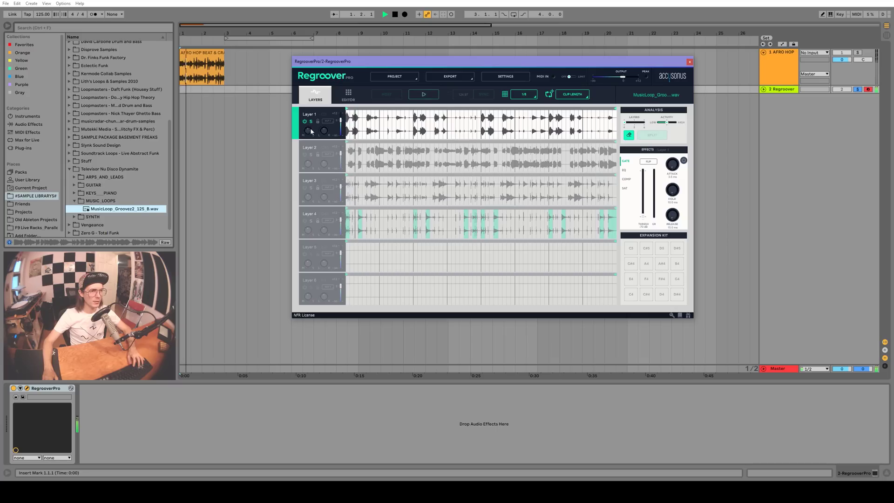
pyautogui.click(310, 187)
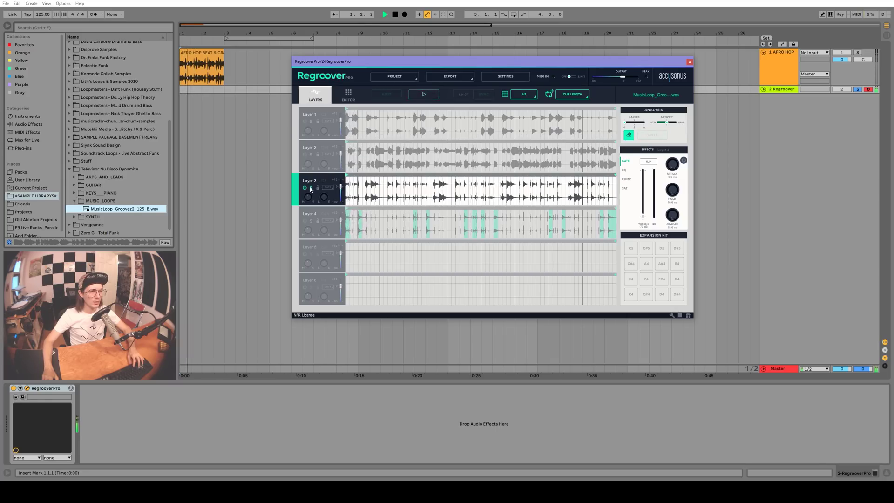
pyautogui.press('space')
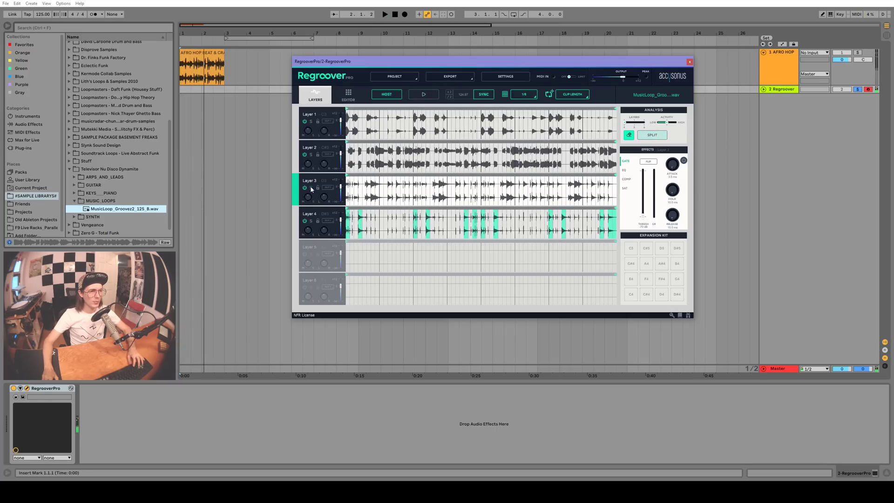
# Lock layers 2 and 1, and split the music loop again using the hits marked on layer 4.
pyautogui.click(318, 155)
pyautogui.click(319, 121)
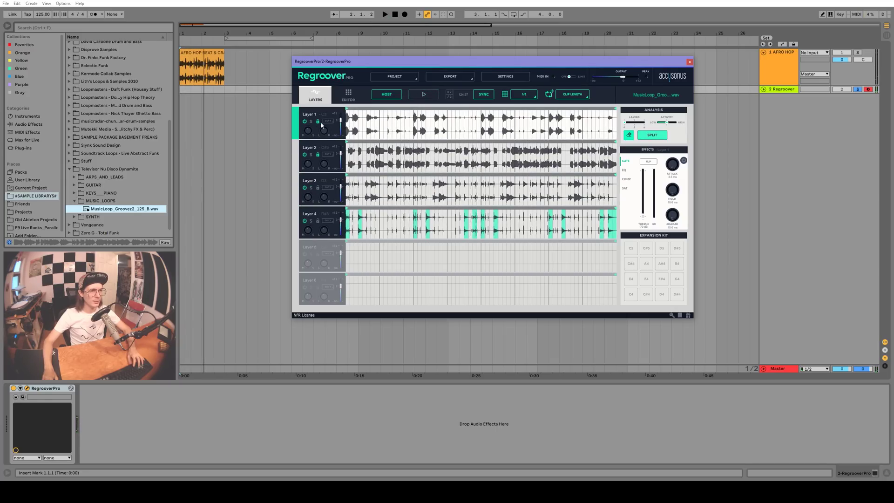
pyautogui.click(650, 136)
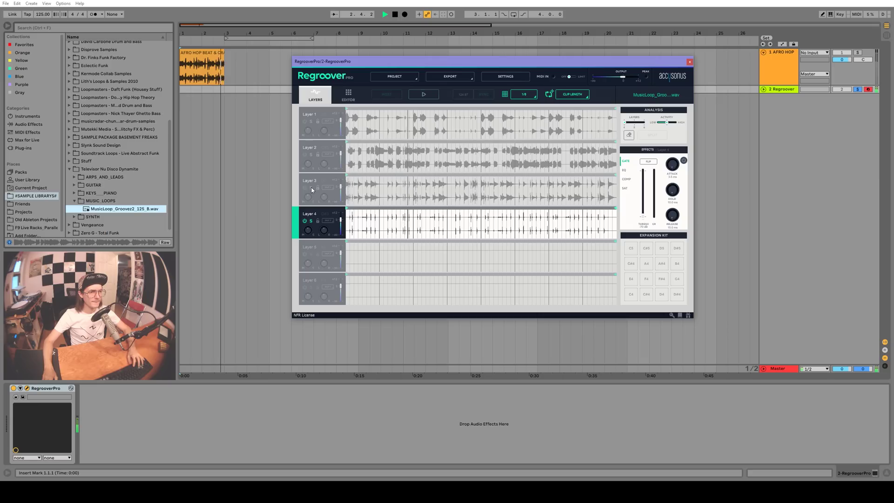
# Audition the new split by soloing layer 3 and toggling layers 4 and 2 during playback.
pyautogui.click(311, 188)
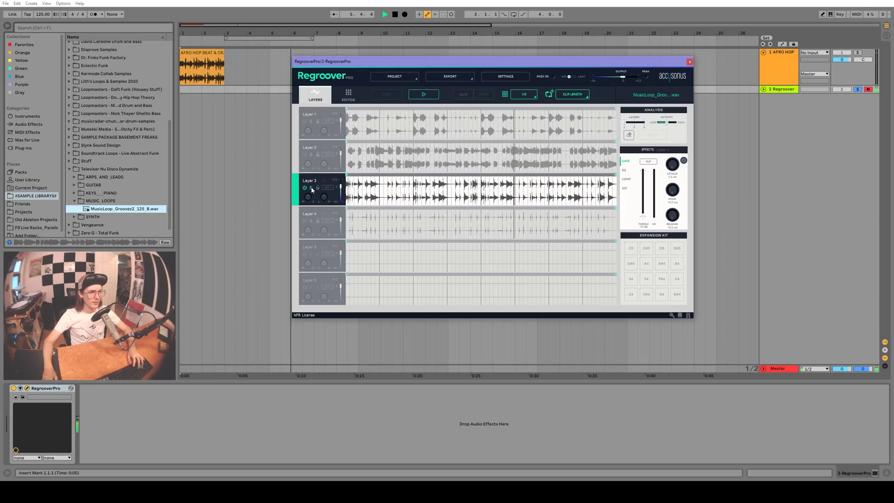
pyautogui.click(312, 189)
pyautogui.click(305, 221)
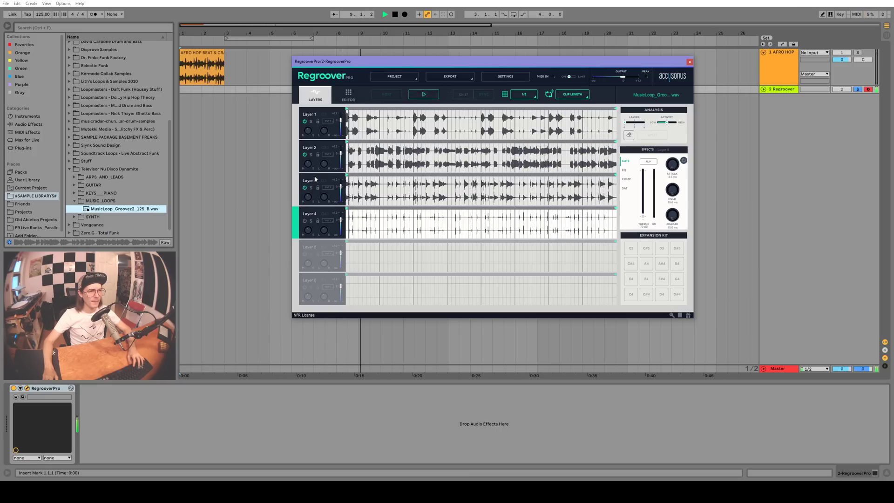
pyautogui.click(306, 155)
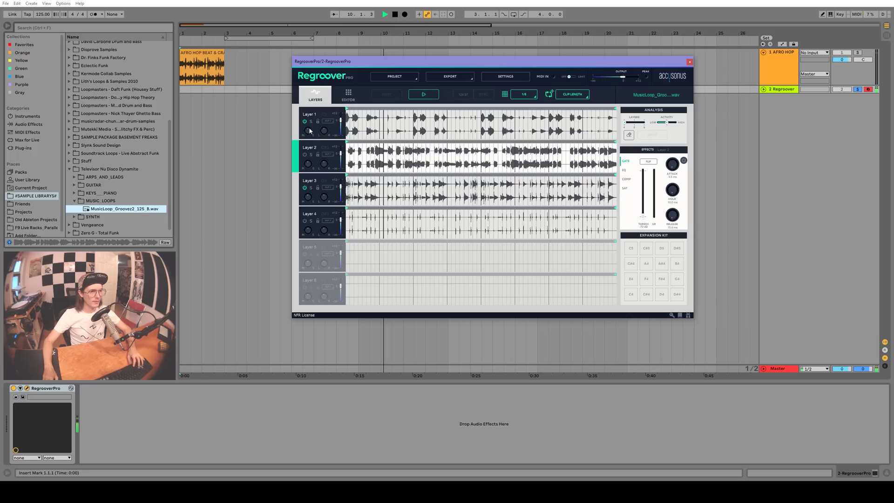
pyautogui.click(335, 127)
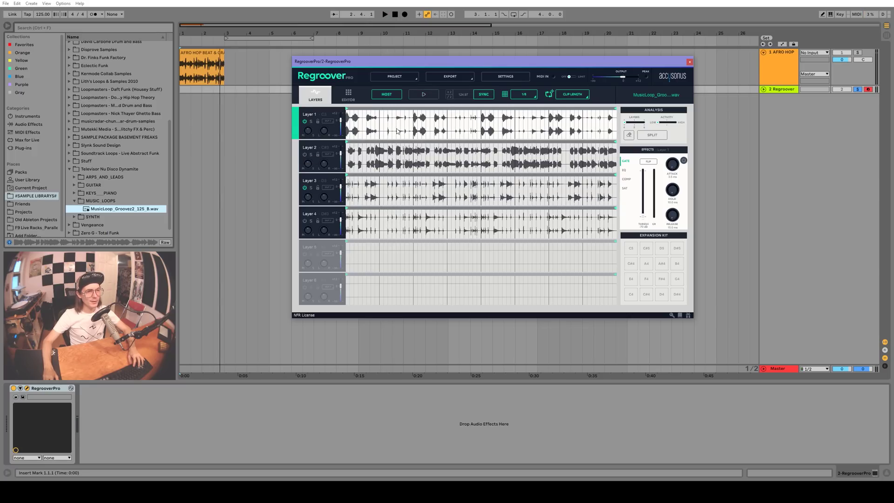
# Review Regroover's project and export options, and check its MIDI mode and default path settings.
pyautogui.click(409, 80)
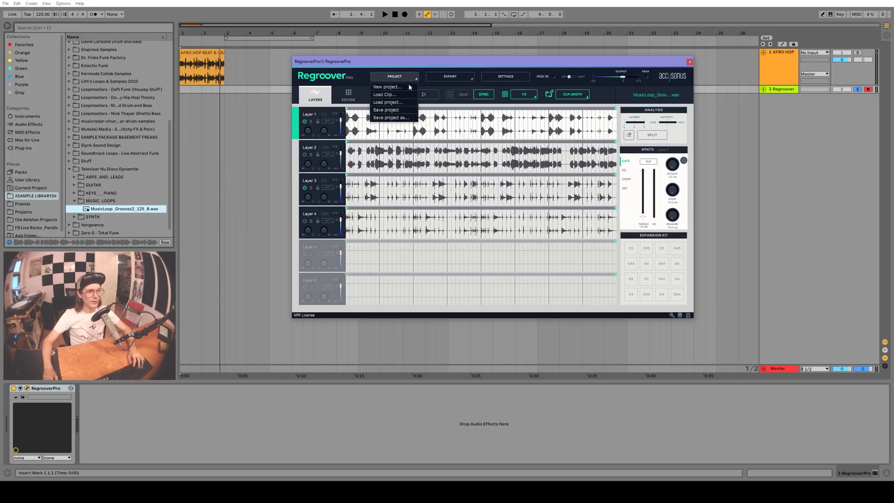
pyautogui.click(405, 81)
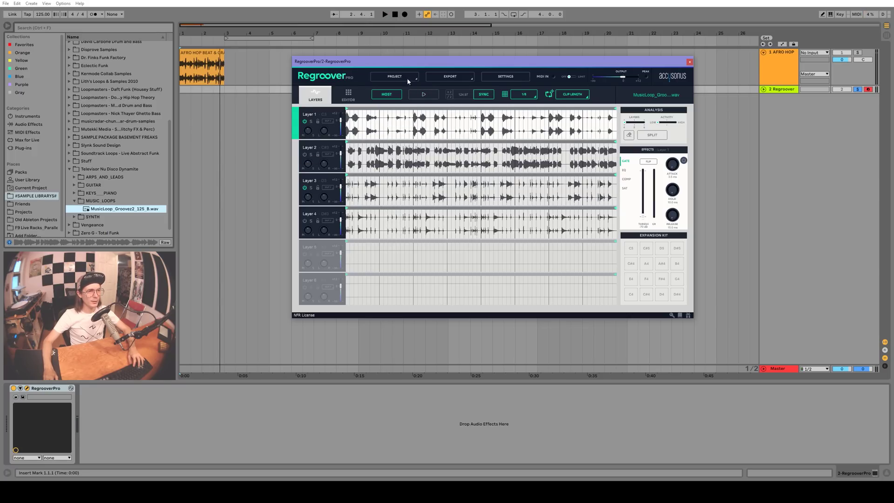
pyautogui.click(464, 79)
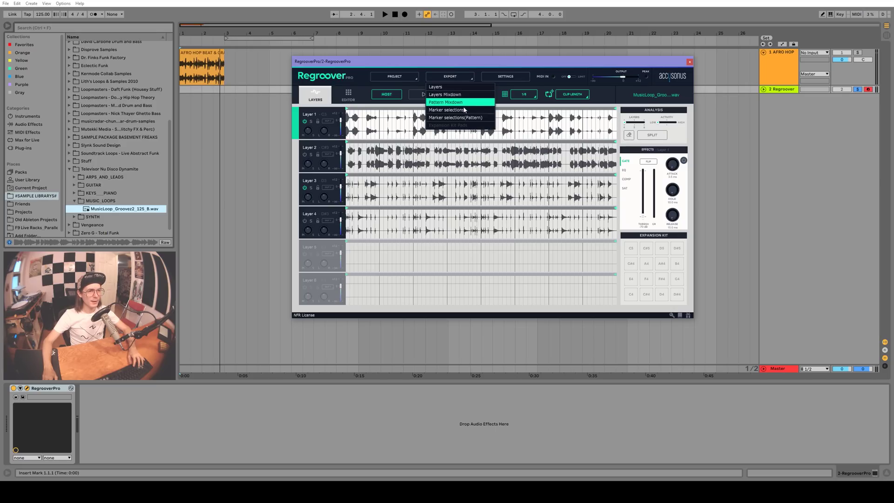
pyautogui.click(514, 78)
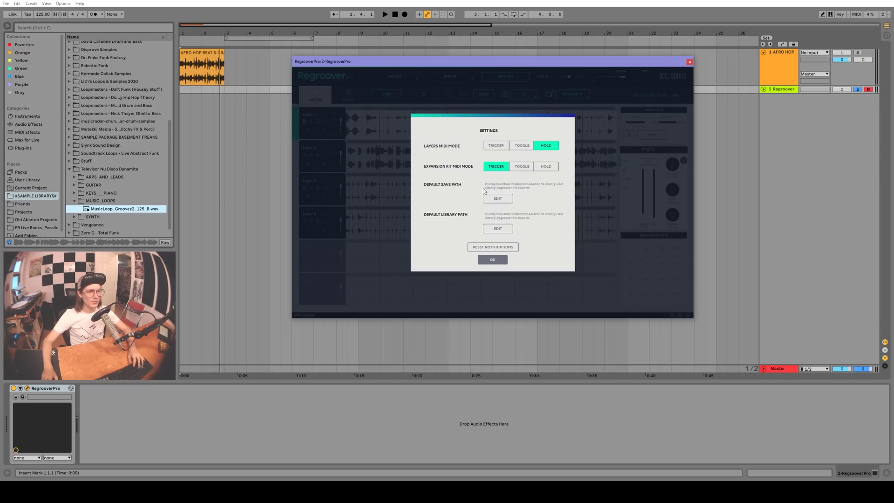
pyautogui.click(492, 260)
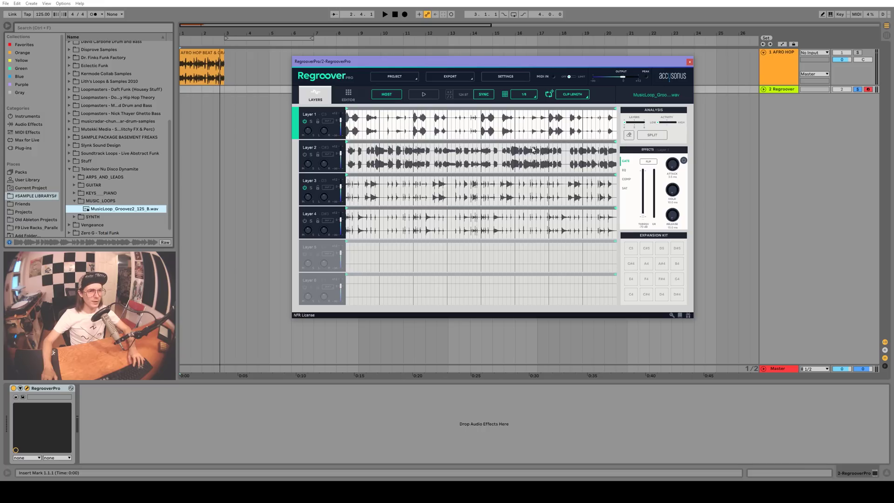
# Check the pad editor and fill Expansion Kit pads C4, C#4, D4 and E4 with slices from the music loop's layers.
pyautogui.click(350, 99)
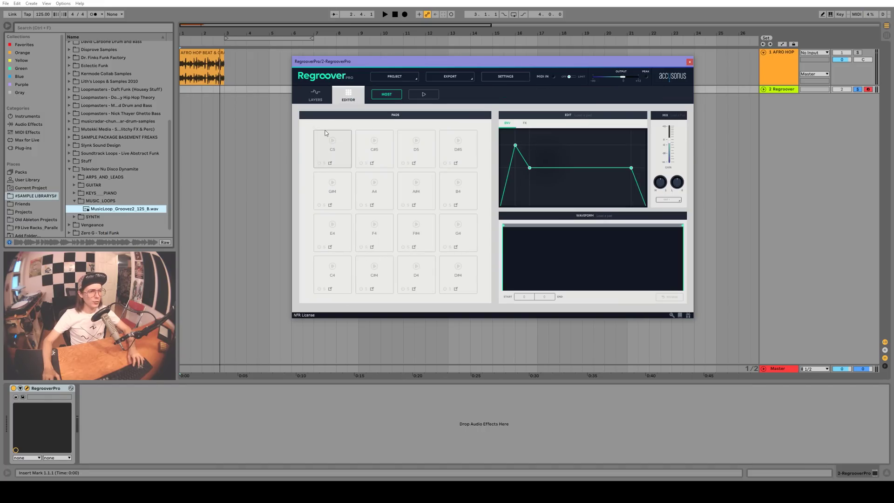
pyautogui.click(320, 97)
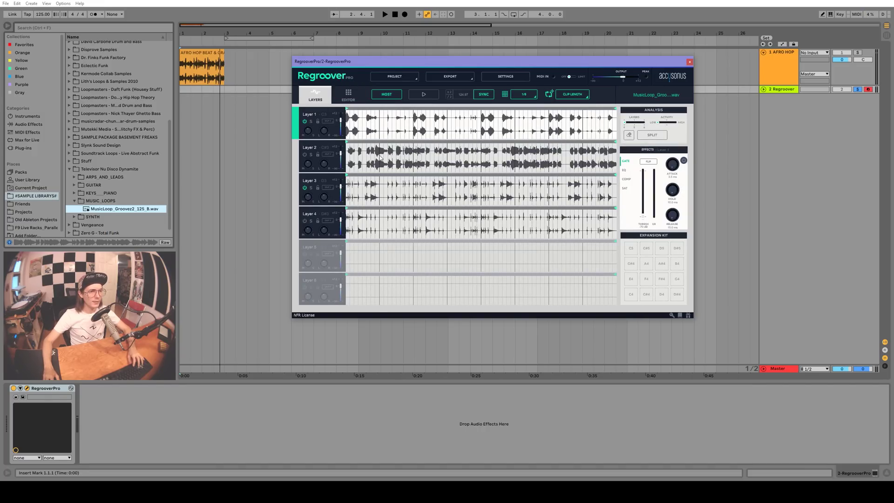
pyautogui.moveTo(654, 287); pyautogui.dragTo(632, 295)
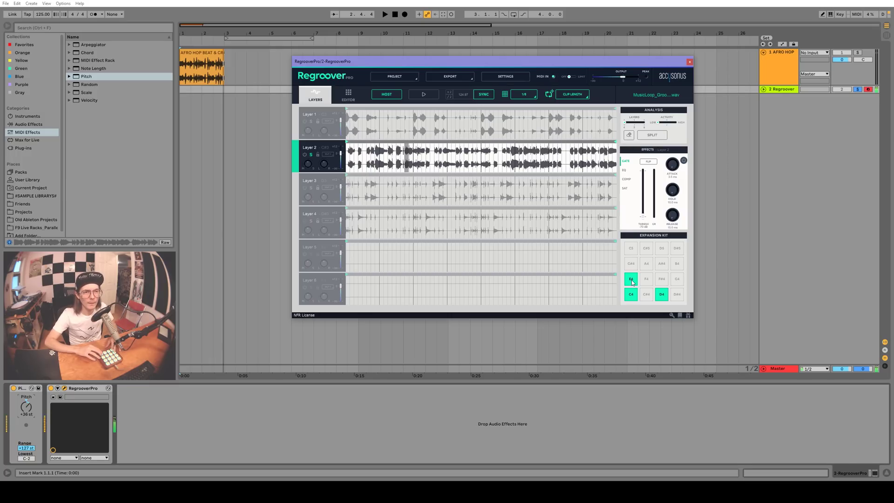
pyautogui.click(646, 294)
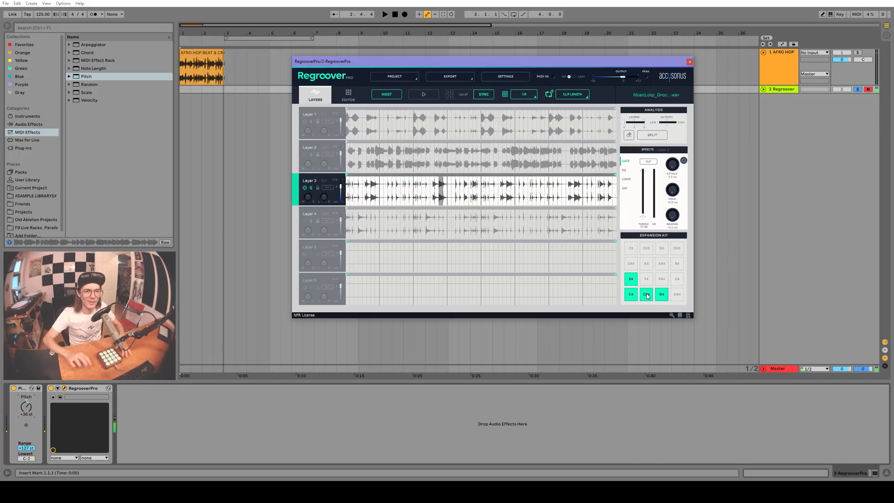
# Move the Regroover window aside and audition the newly loaded 120 loop, soloing layer 1 during playback.
pyautogui.moveTo(362, 64); pyautogui.dragTo(317, 82)
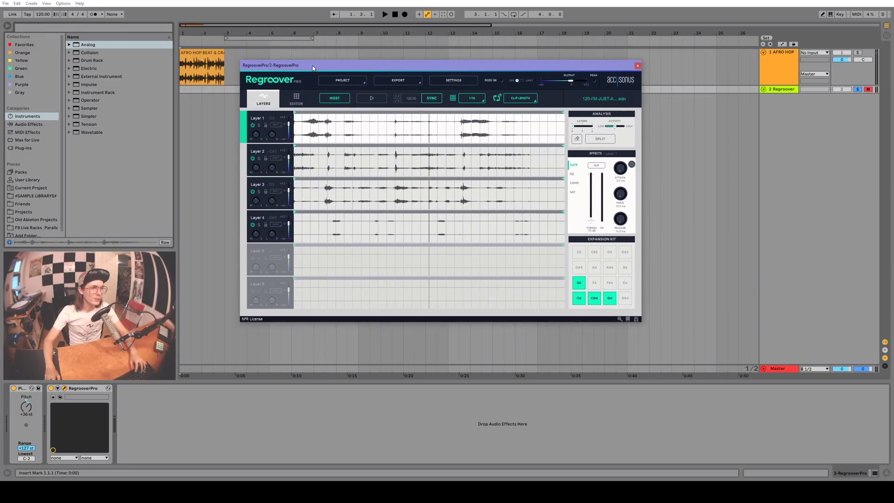
pyautogui.press('space')
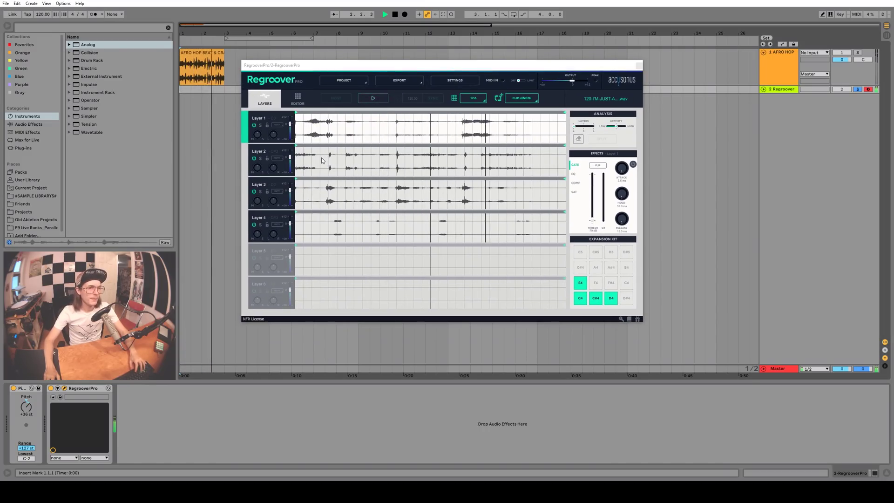
pyautogui.click(260, 125)
pyautogui.press('space')
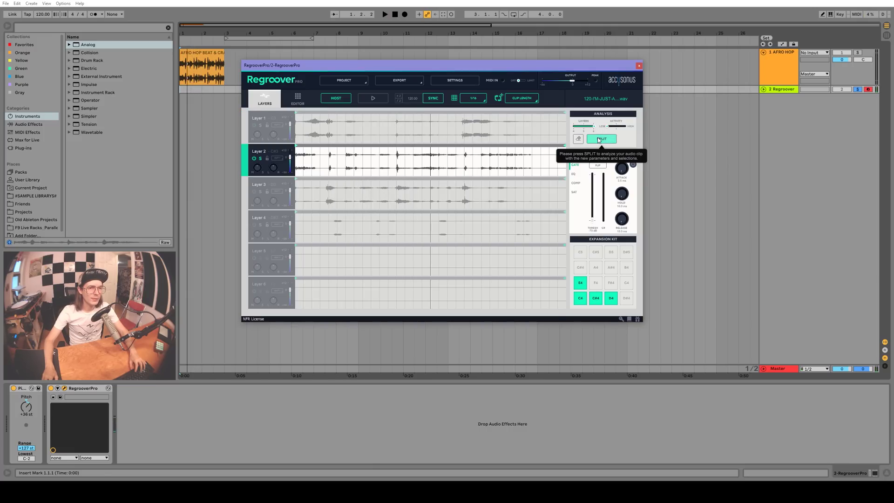
# Split the 120 loop again into six layers.
pyautogui.click(601, 139)
pyautogui.press('space')
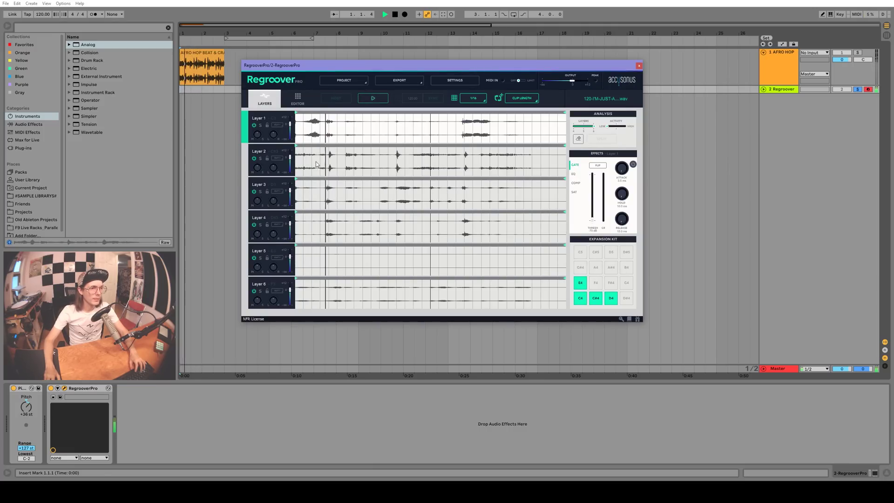
# Audition the six-layer split by soloing layers 1, 2, 3 and 4 in turn.
pyautogui.press('space')
pyautogui.click(261, 126)
pyautogui.press('space')
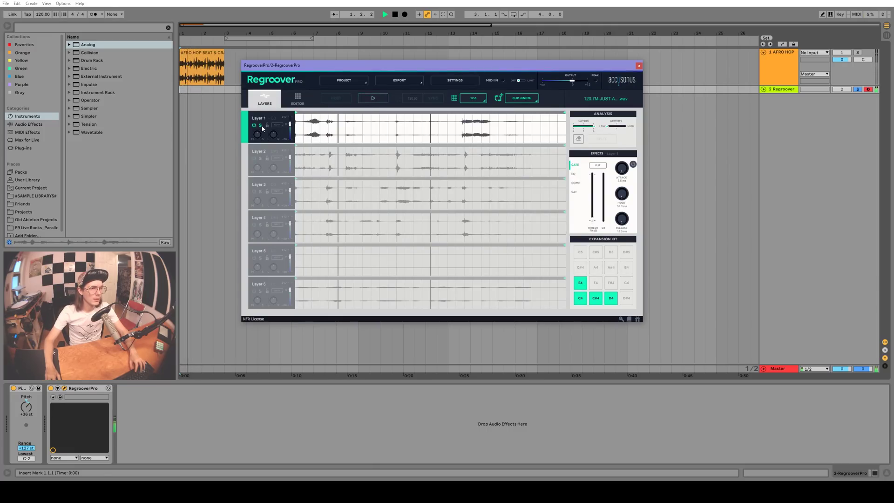
pyautogui.click(260, 158)
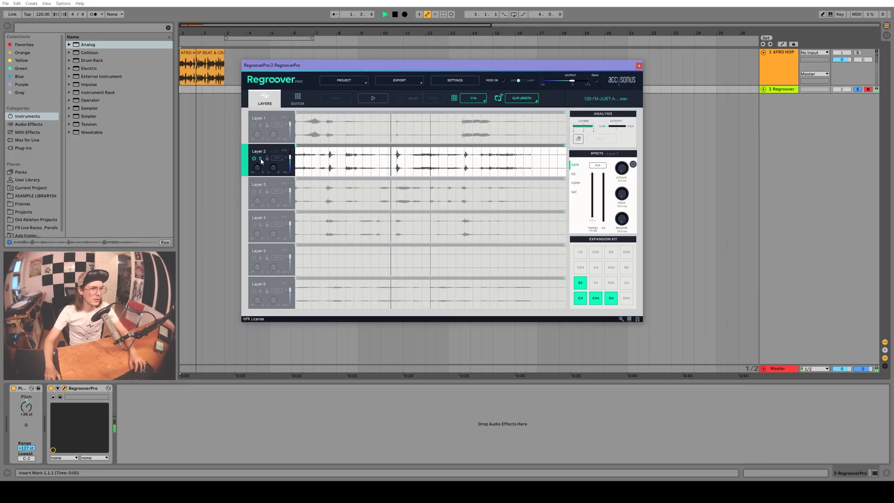
pyautogui.click(260, 191)
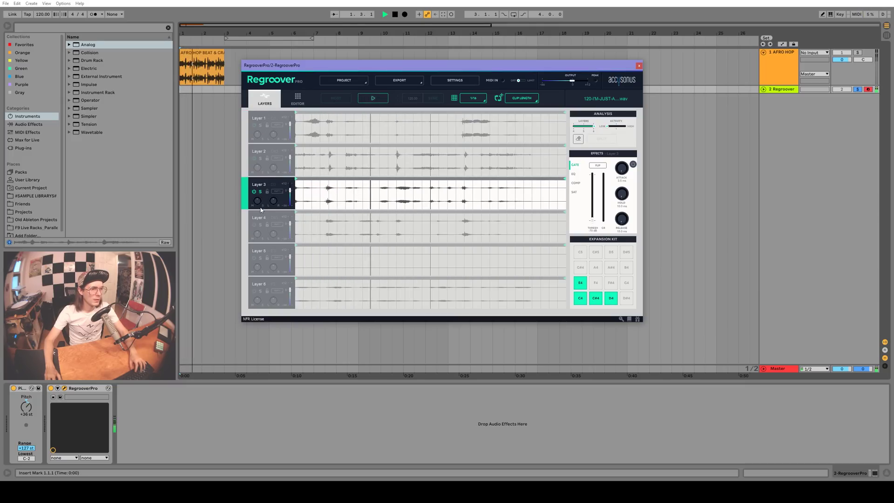
pyautogui.click(261, 225)
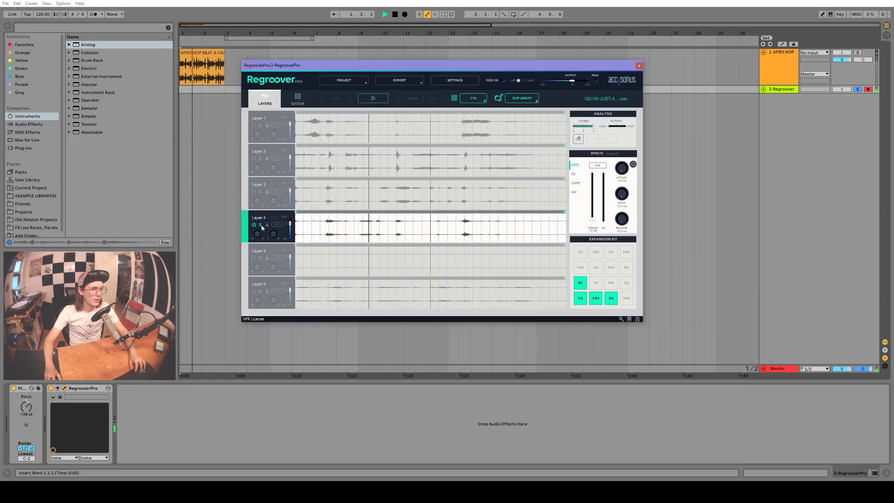
pyautogui.press('space')
pyautogui.click(262, 120)
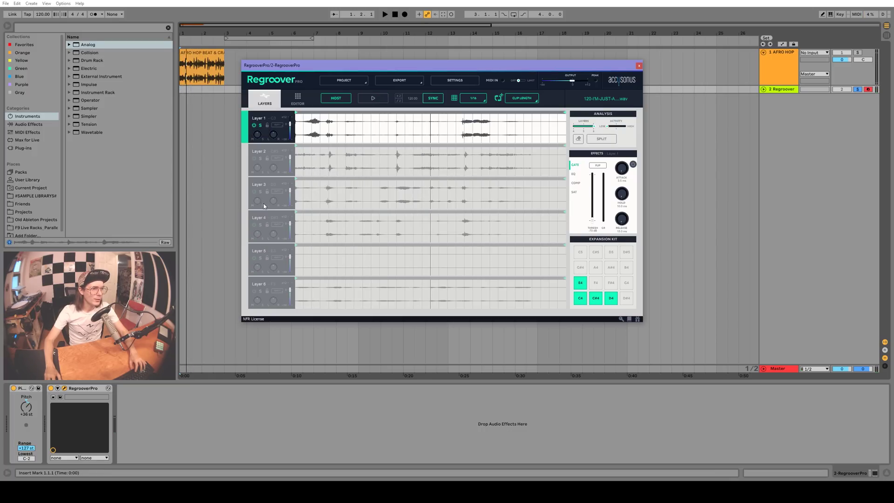
# Solo layer 4, mark the short segment before its midpoint, and lock layers 2, 3, 5 and 6.
pyautogui.click(261, 226)
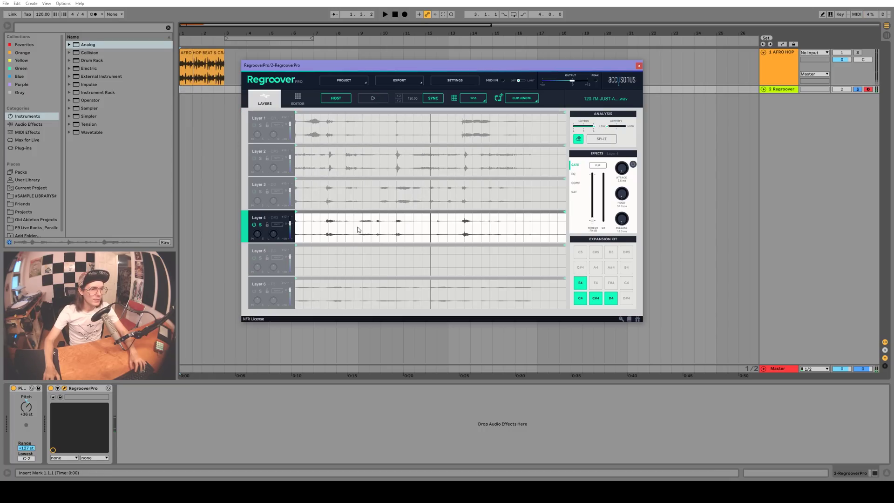
pyautogui.click(267, 159)
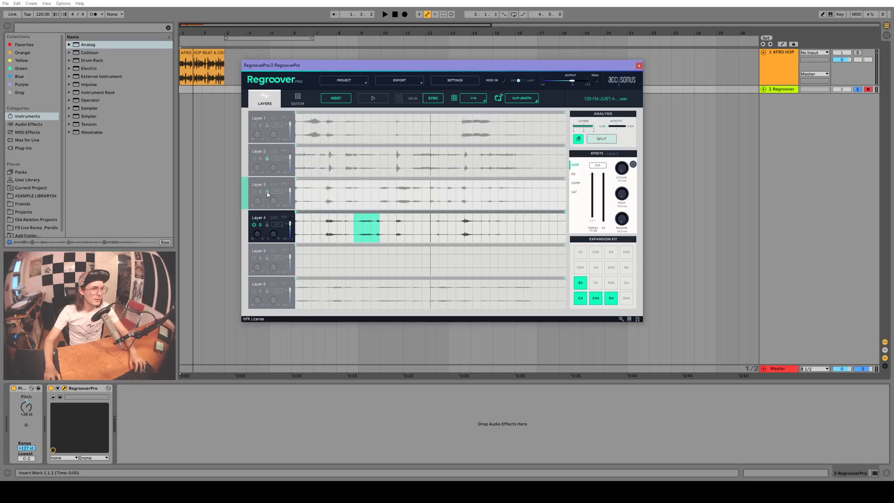
pyautogui.click(267, 257)
# Audition layer 4, solo layer 1 on its own, and play it together with layer 3.
pyautogui.press('space')
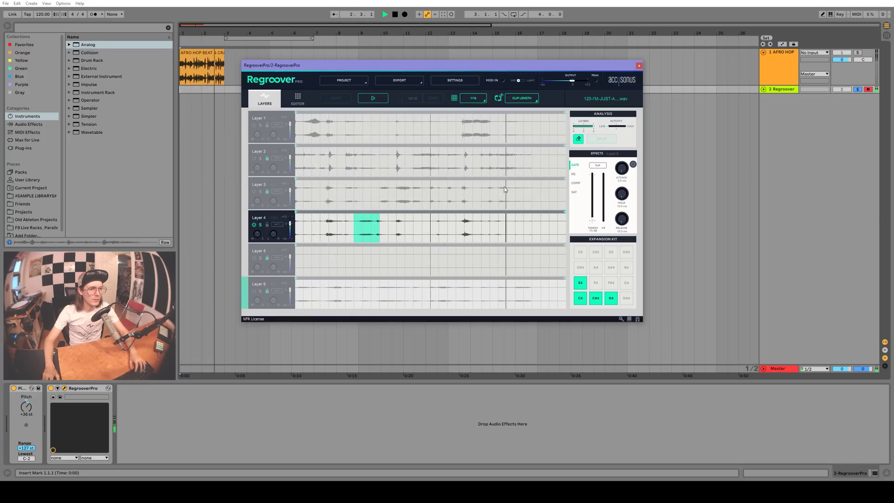
pyautogui.click(548, 144)
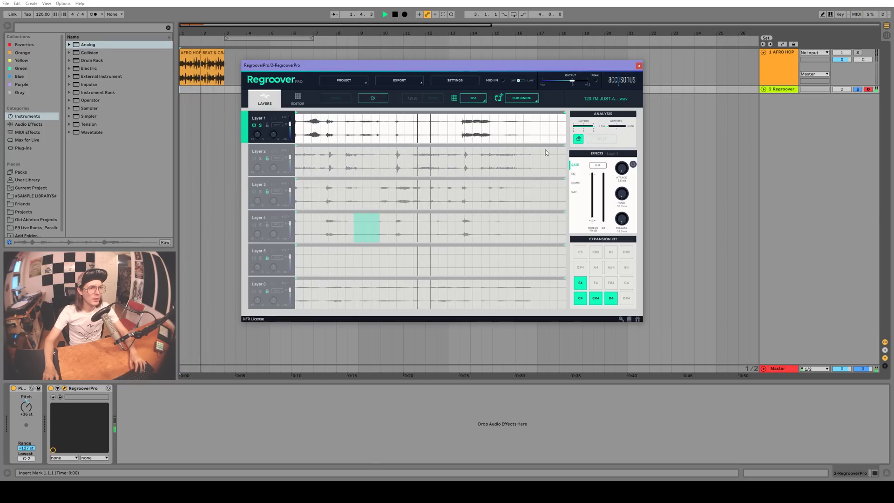
pyautogui.press('space')
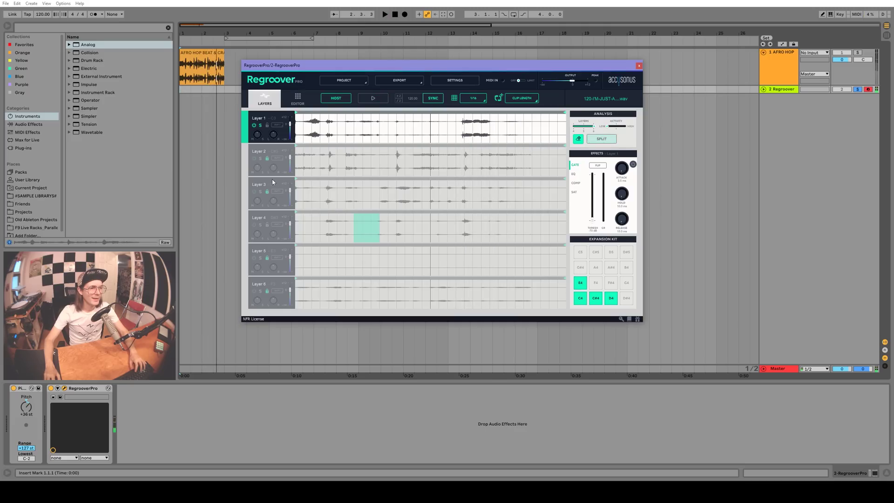
pyautogui.click(259, 191)
pyautogui.press('space')
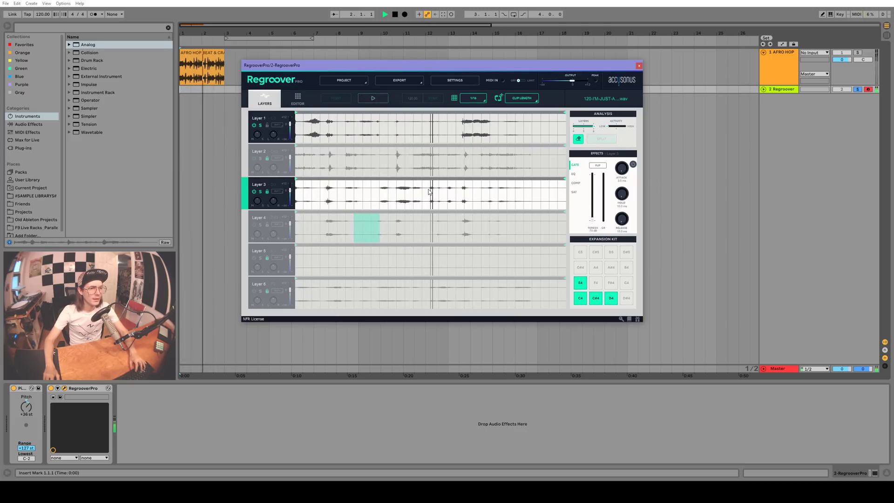
pyautogui.press('space')
# Mark the loud middle segment on layer 3, split the loop again, and audition layer 1 soloed.
pyautogui.click(274, 227)
pyautogui.click(607, 145)
pyautogui.click(260, 124)
pyautogui.press('space')
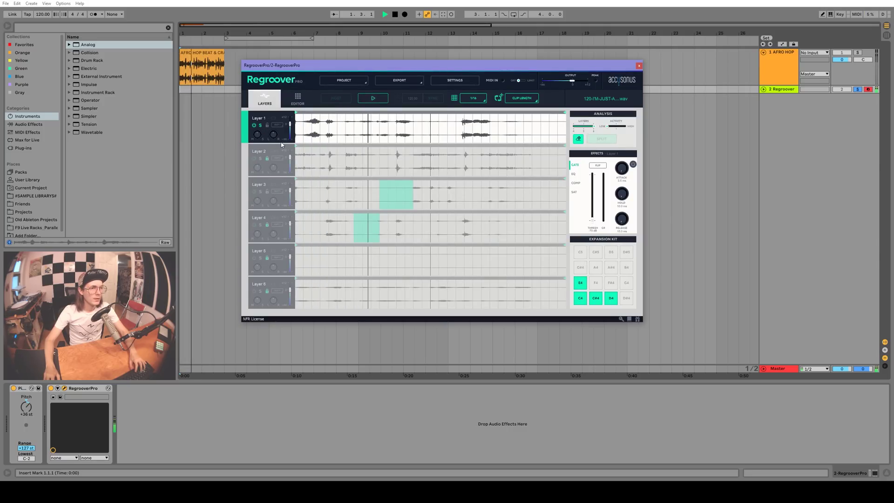
pyautogui.press('space')
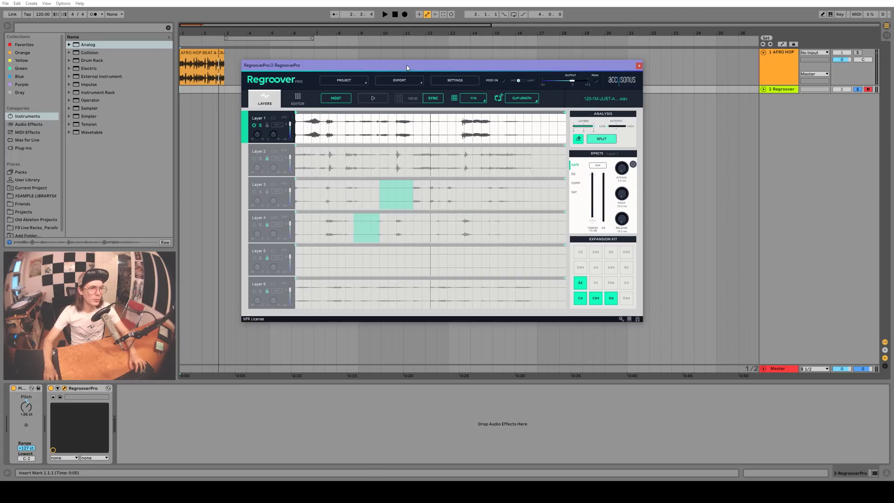
# Load E Brown Dwarf.wav from the Darkfunk folder into Regroover and audition its first layers soloed.
pyautogui.moveTo(407, 68); pyautogui.dragTo(396, 45)
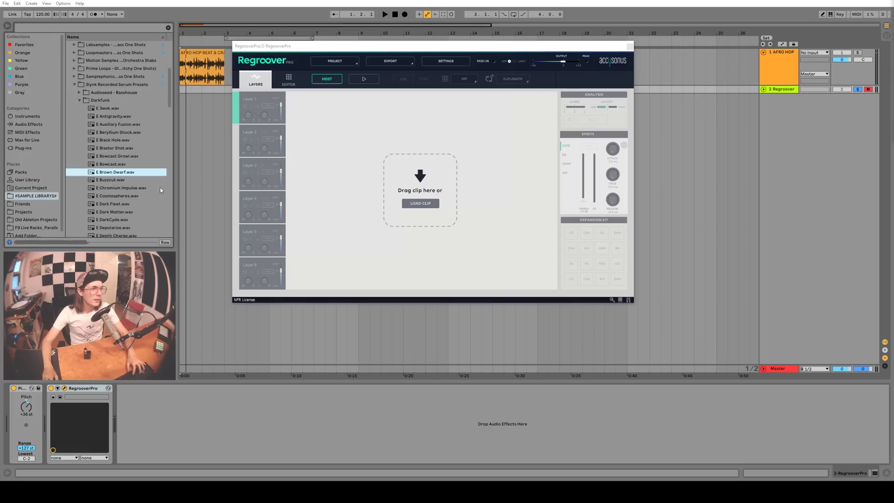
pyautogui.moveTo(113, 173); pyautogui.dragTo(420, 176)
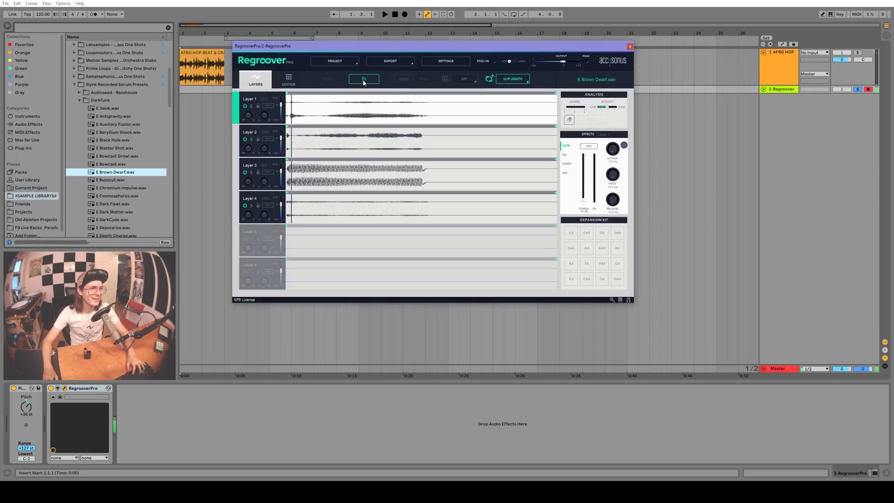
pyautogui.click(251, 107)
pyautogui.click(363, 79)
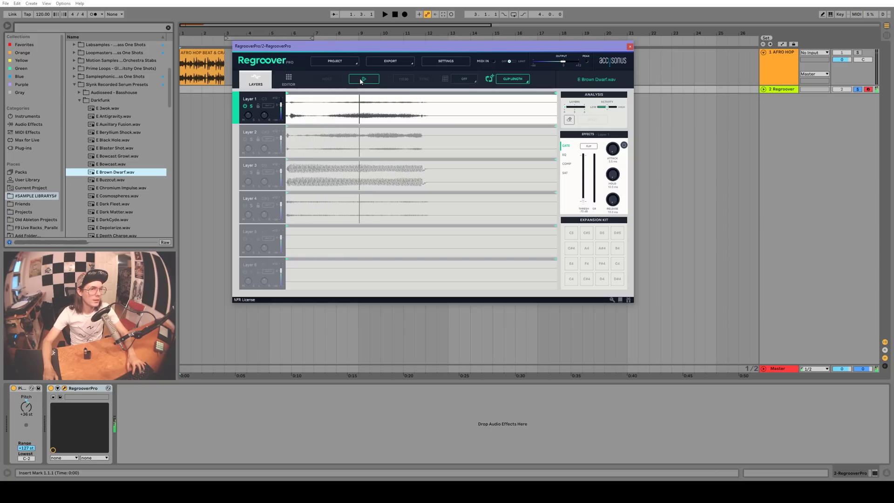
pyautogui.click(361, 80)
pyautogui.click(365, 80)
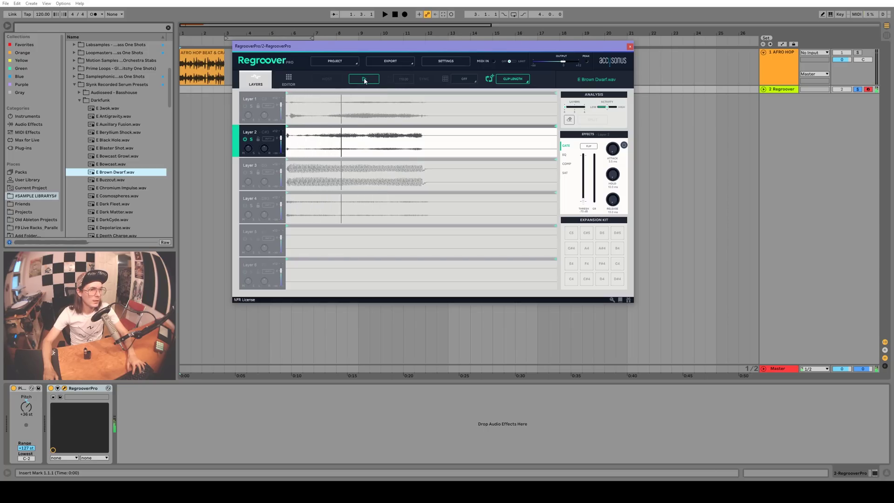
pyautogui.click(364, 79)
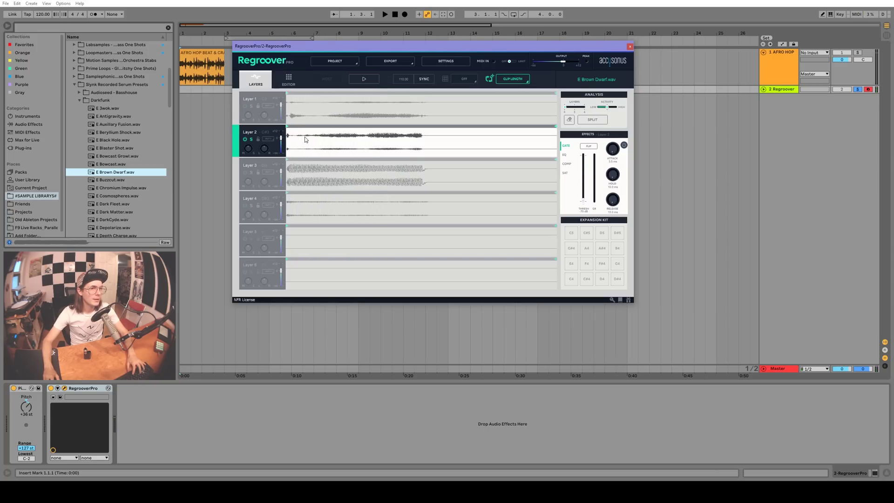
# Audition layers 3 and 4 of the Brown Dwarf sample, each soloed.
pyautogui.click(251, 174)
pyautogui.click(358, 80)
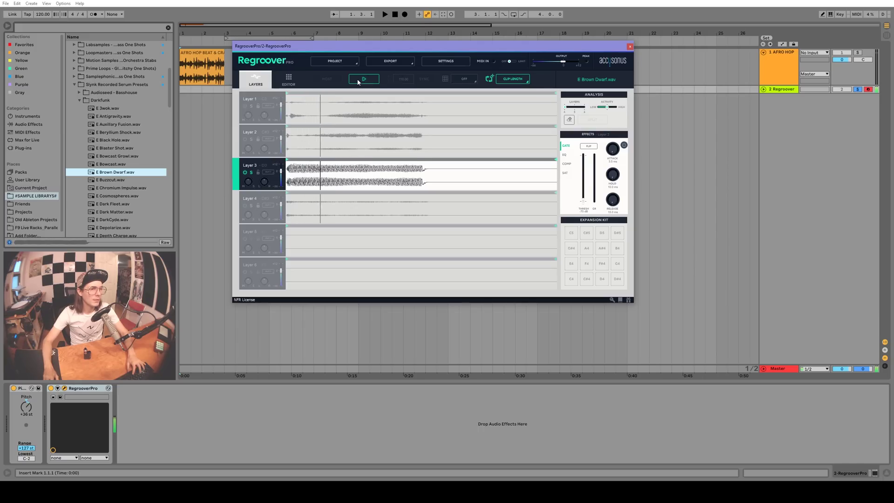
pyautogui.click(358, 81)
pyautogui.press('Down')
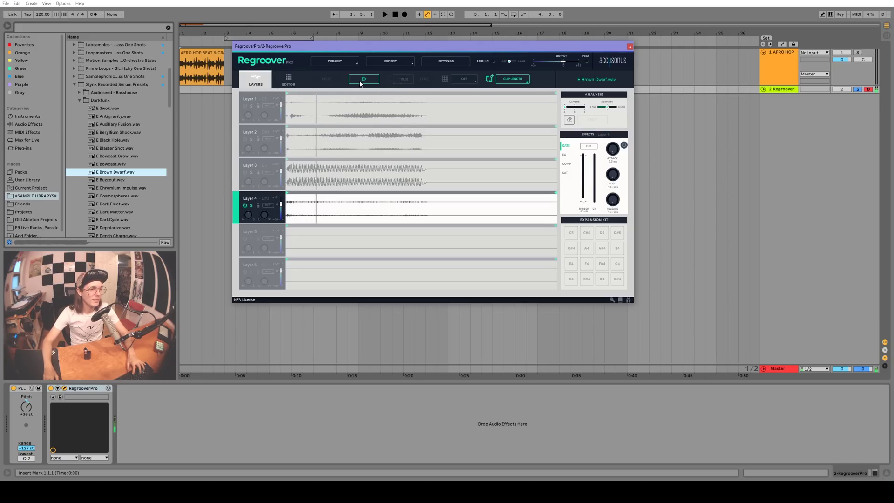
pyautogui.click(359, 83)
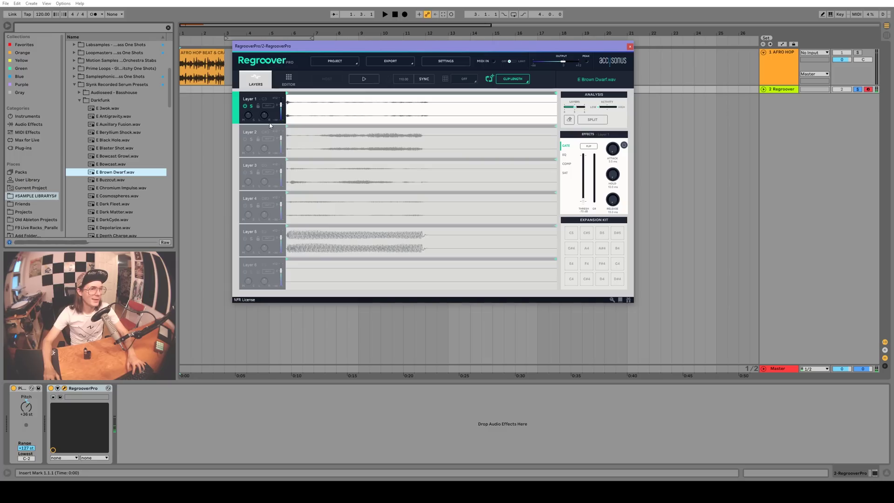
# Turn off the solo on layer 1, adjust the layers' knobs, and audition the five-layer split as a whole.
pyautogui.click(251, 106)
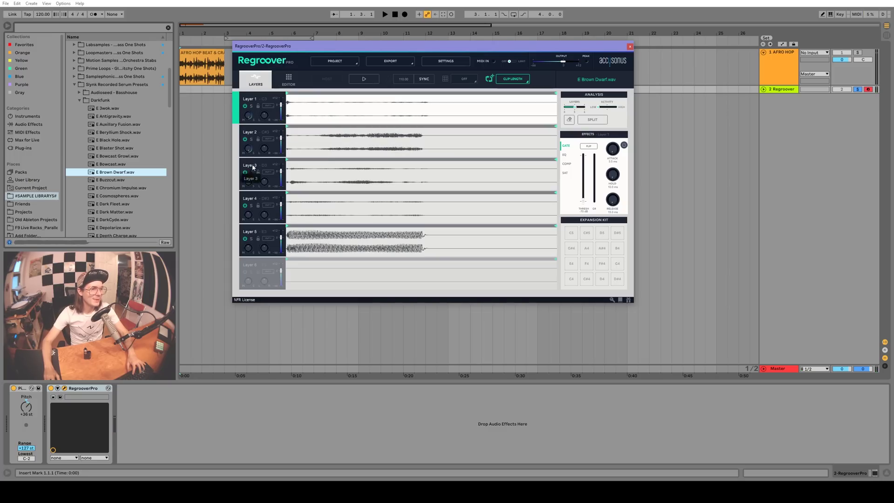
pyautogui.click(249, 177)
pyautogui.click(250, 218)
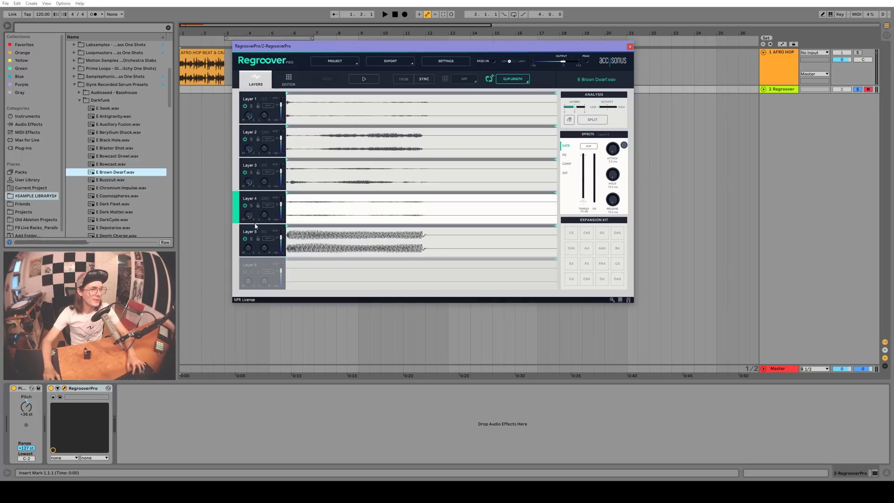
pyautogui.click(365, 79)
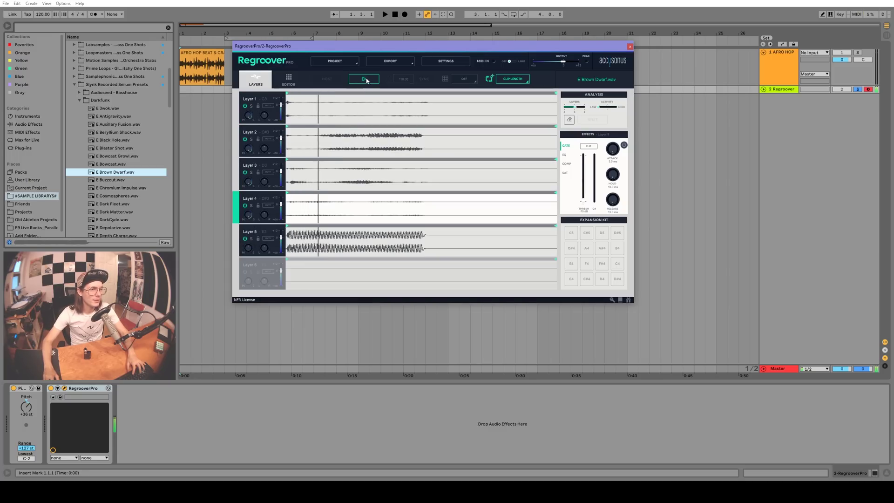
pyautogui.click(365, 79)
# Load E Headshot.wav into Regroover and audition all its layers together and layer 2 soloed.
pyautogui.click(117, 174)
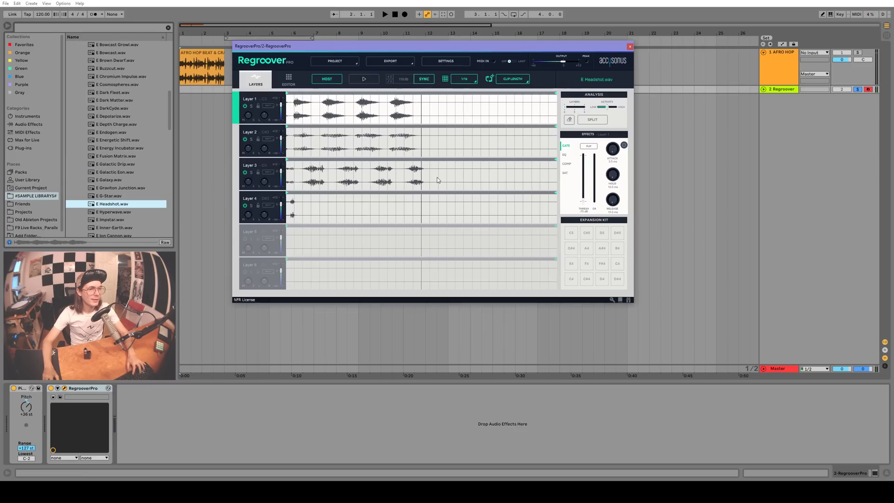
pyautogui.click(364, 79)
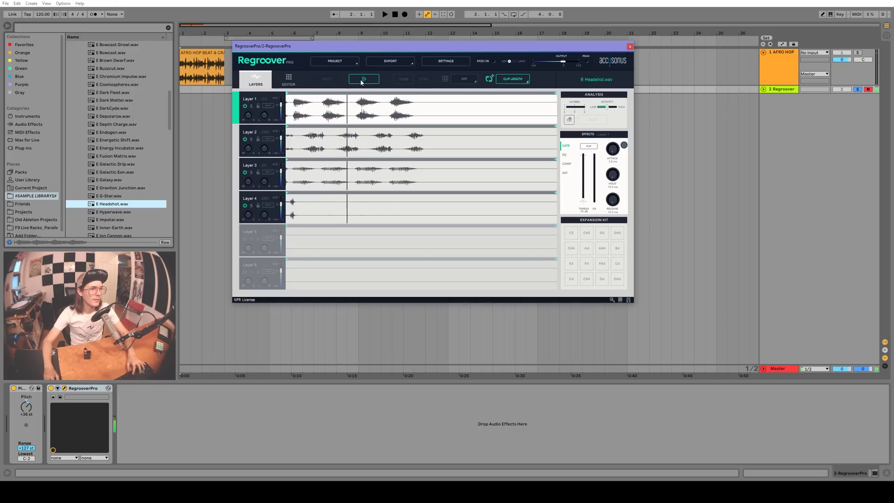
pyautogui.click(360, 82)
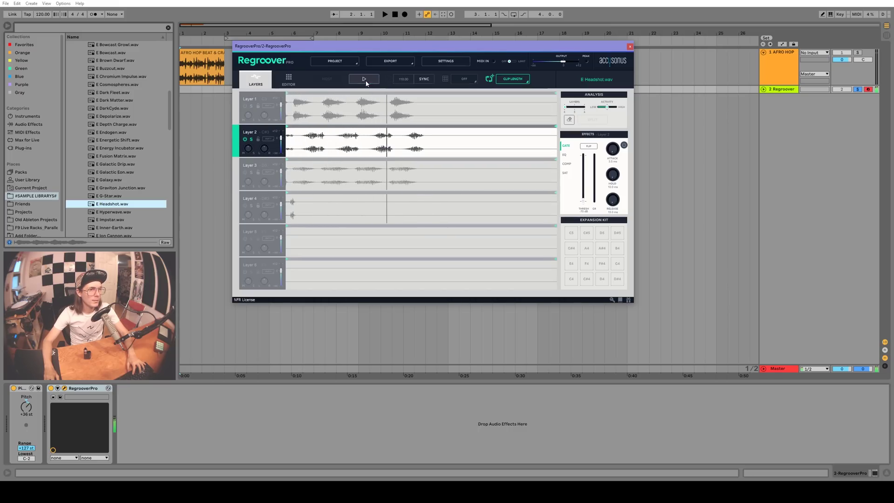
pyautogui.click(364, 80)
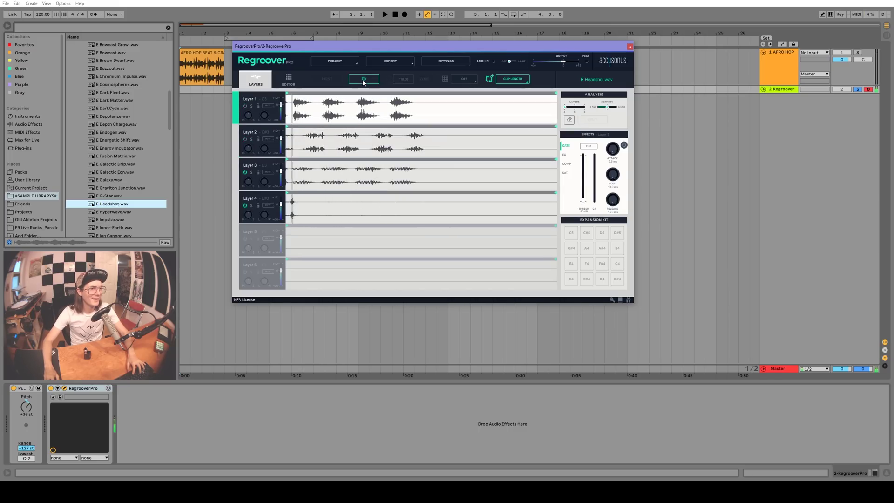
# Audition the Headshot sample with layers 1 and 2 switched off, and switch off layer 3 as well.
pyautogui.click(363, 81)
pyautogui.click(363, 80)
pyautogui.click(362, 81)
pyautogui.click(245, 173)
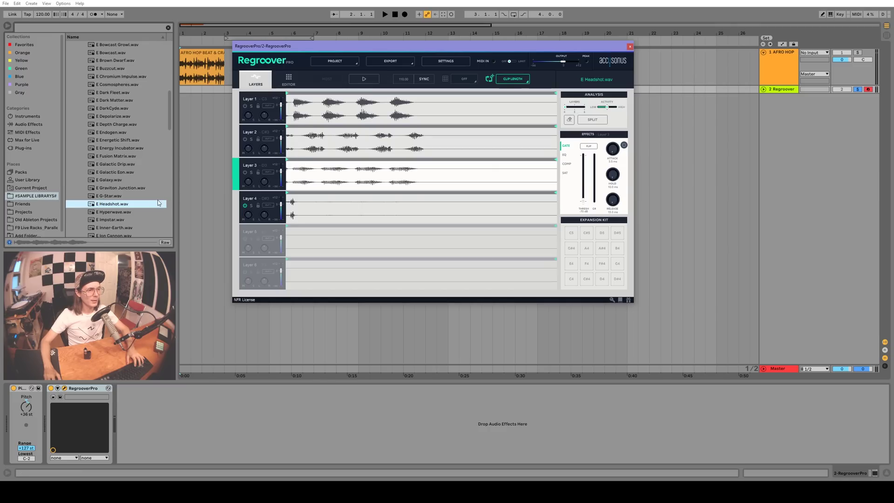
# Audition E Photon Talk.wav with all layers, with layer 1 soloed, and with layers 1 and 4 switched off.
pyautogui.click(363, 80)
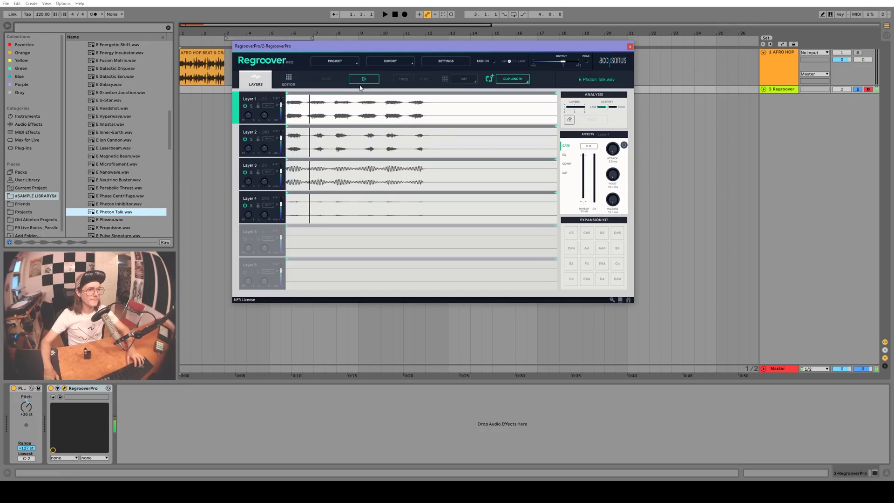
pyautogui.click(251, 106)
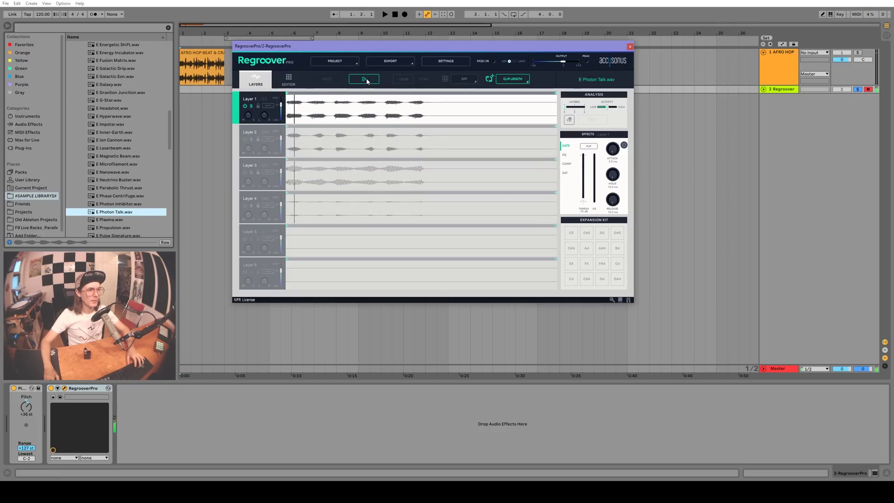
pyautogui.click(244, 107)
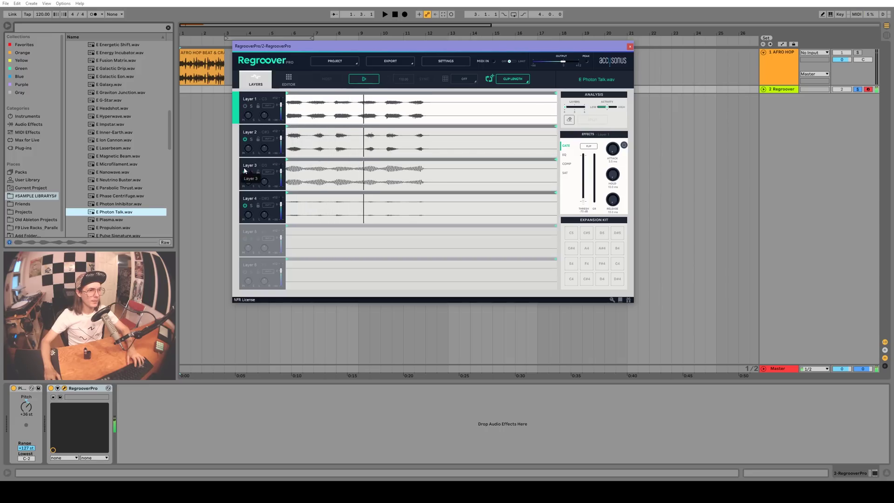
pyautogui.click(364, 80)
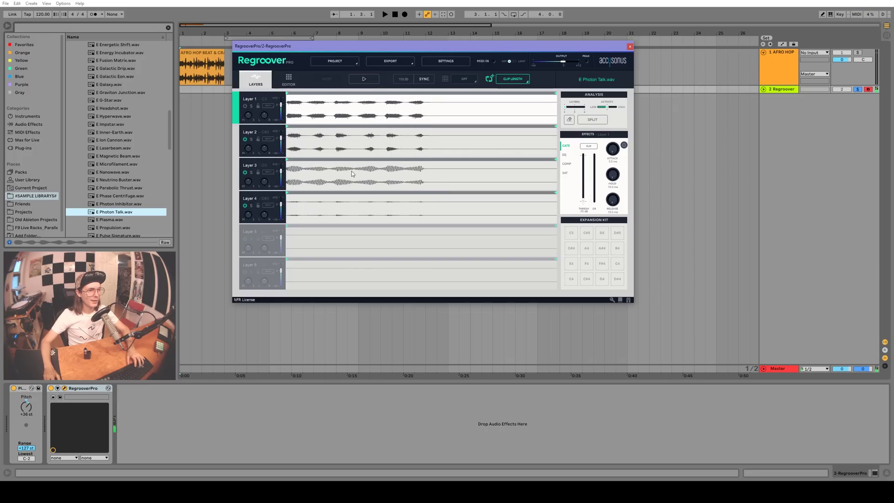
pyautogui.click(246, 208)
pyautogui.click(357, 81)
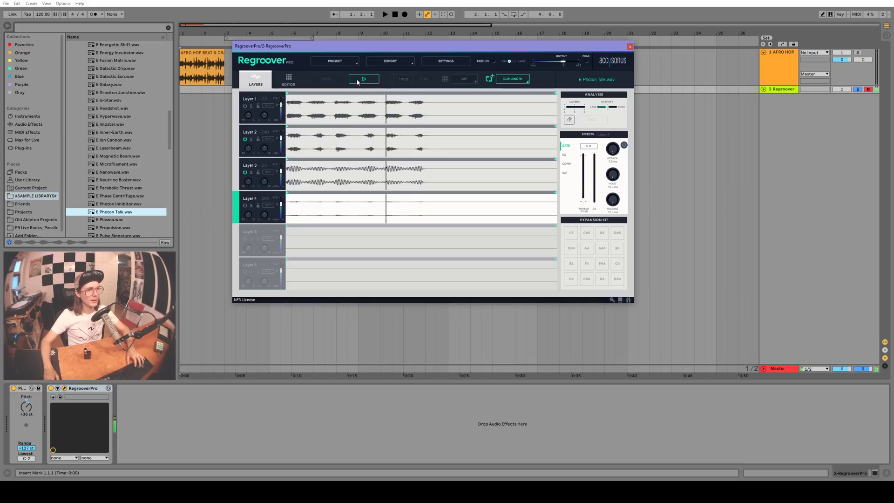